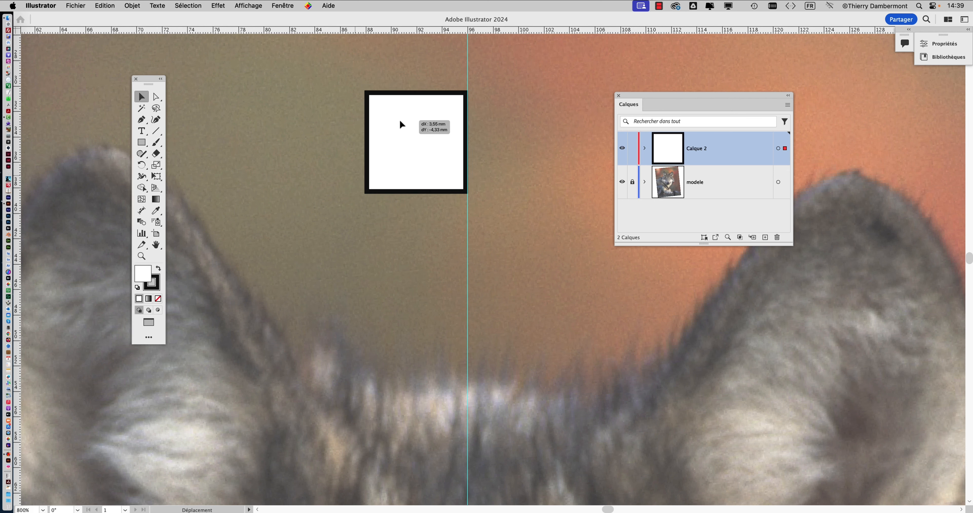
Hide the contextual task bar shown beneath the selected white square.
{"action": "scroll", "coordinate": [384, 176], "scroll_direction": "down", "scroll_amount": 5}
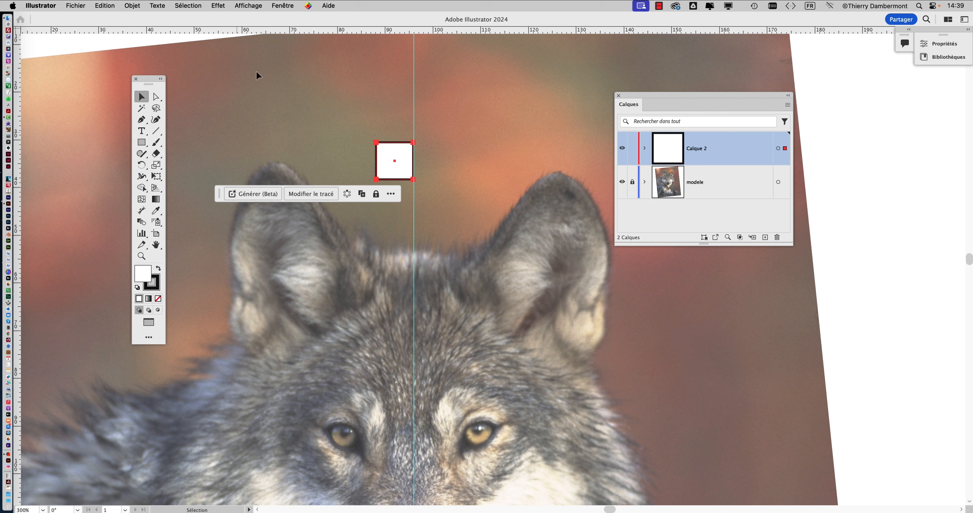
{"action": "left_click", "coordinate": [282, 5]}
{"action": "left_click", "coordinate": [302, 91]}
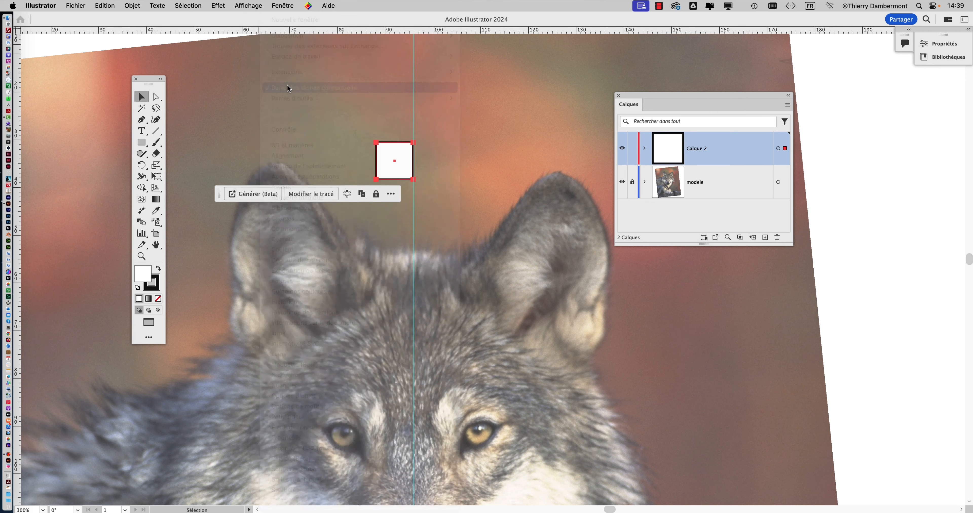
Apply a mirror repeat to the white square on the centre guide and delete the source square inside the repeat.
{"action": "left_click", "coordinate": [128, 4]}
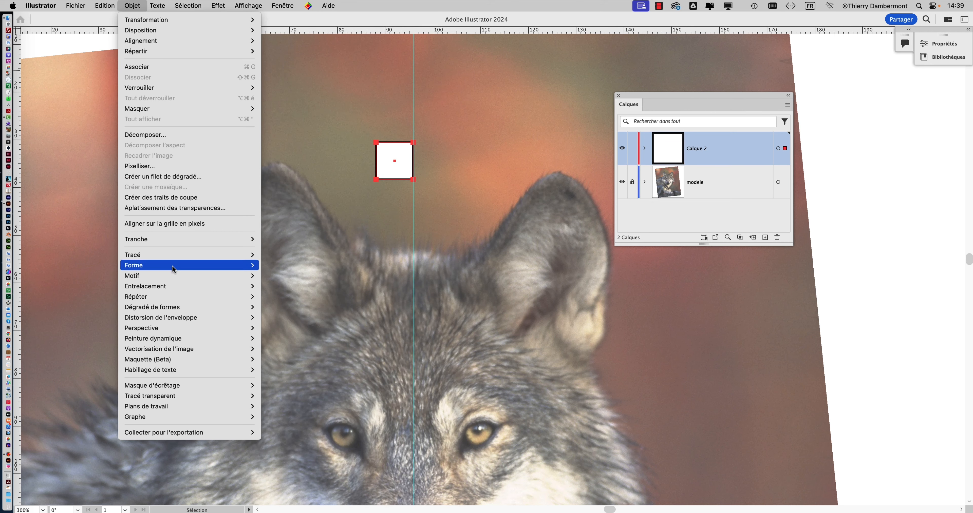
{"action": "mouse_move", "coordinate": [165, 298]}
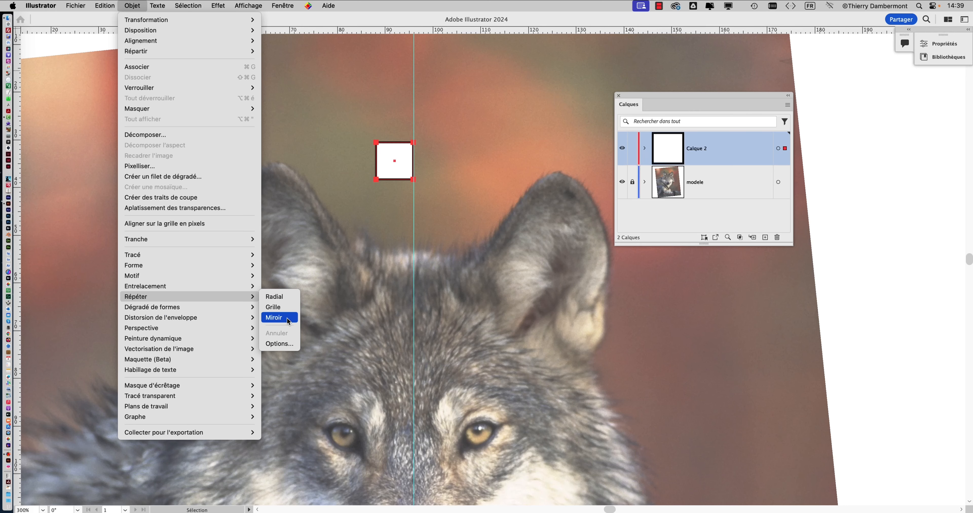
{"action": "left_click", "coordinate": [288, 319]}
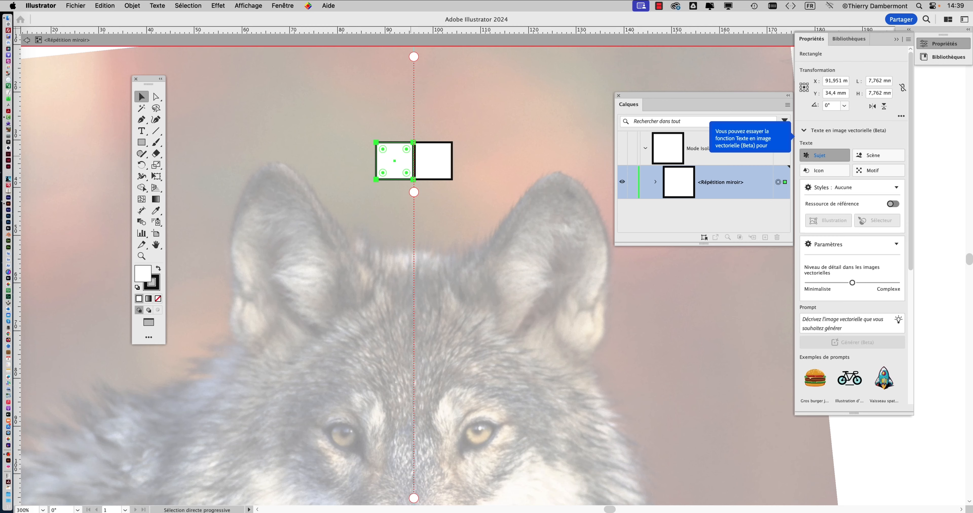
{"action": "left_click_drag", "start_coordinate": [409, 160], "coordinate": [314, 113]}
{"action": "key", "text": "Delete"}
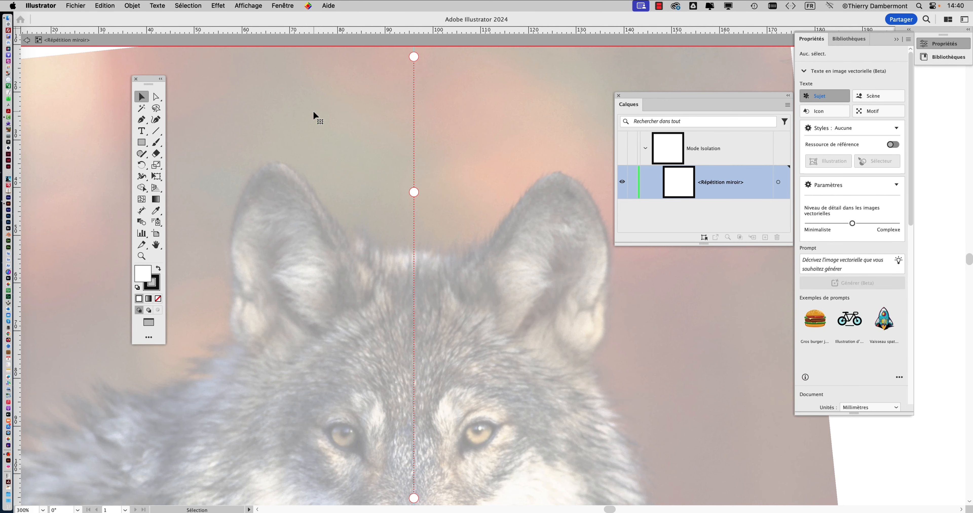
Set up the Pencil tool with no fill and a black stroke (1D1D18) for tracing inside the mirror repeat.
{"action": "left_click_drag", "start_coordinate": [354, 267], "coordinate": [364, 99]}
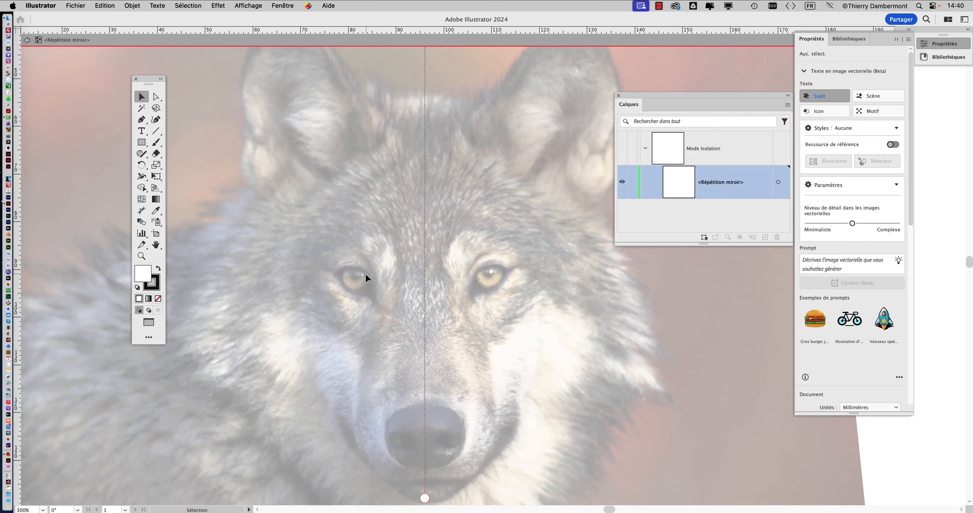
{"action": "scroll", "coordinate": [364, 276], "scroll_direction": "up", "scroll_amount": 2}
{"action": "left_click_drag", "start_coordinate": [294, 255], "coordinate": [232, 186]}
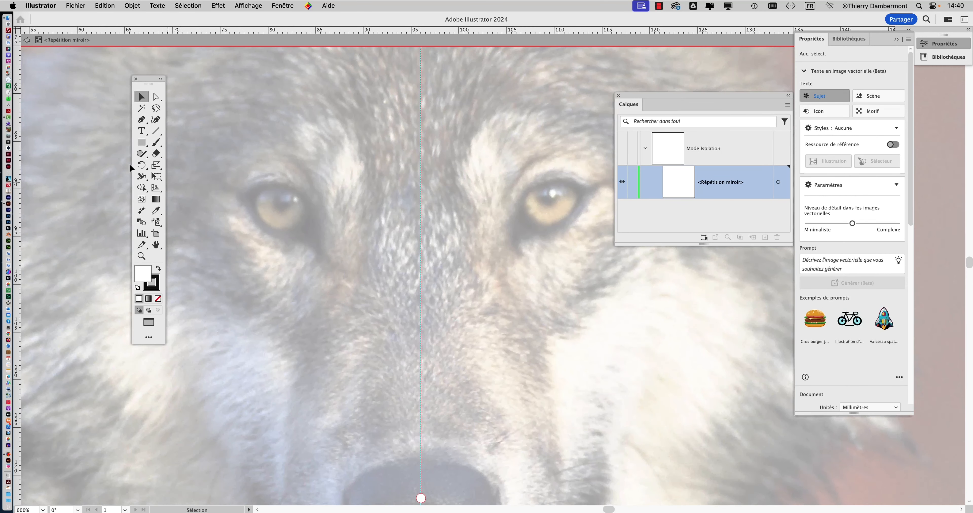
{"action": "left_click", "coordinate": [143, 155]}
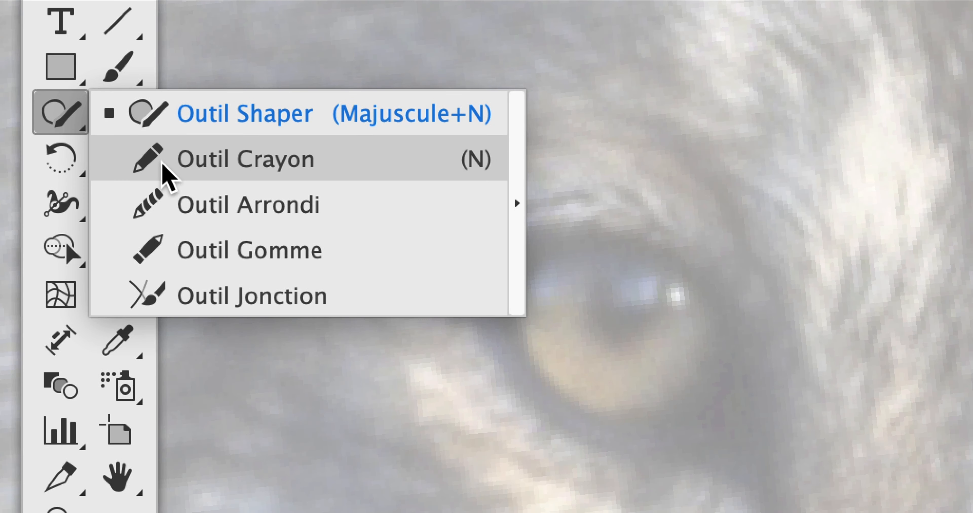
{"action": "left_click", "coordinate": [287, 202]}
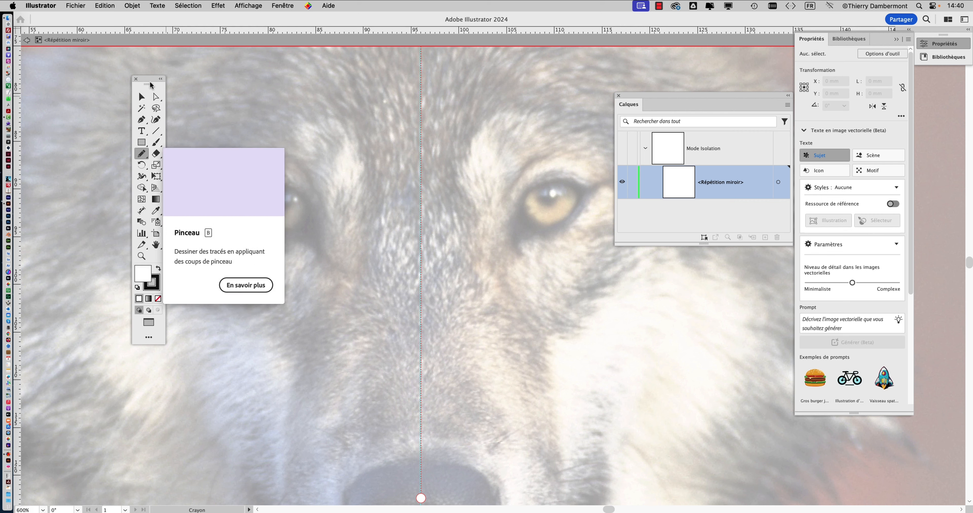
{"action": "left_click_drag", "start_coordinate": [150, 85], "coordinate": [104, 88]}
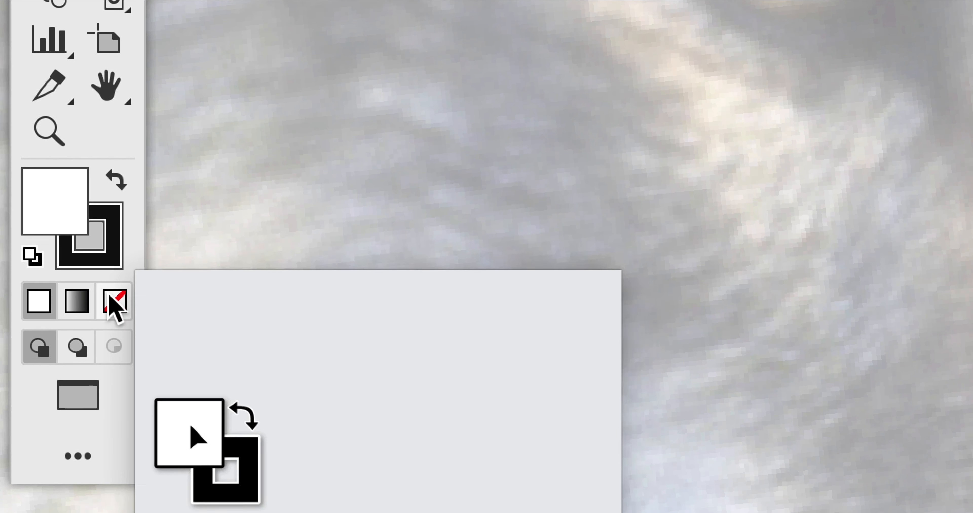
{"action": "left_click", "coordinate": [113, 303]}
{"action": "left_click", "coordinate": [78, 259]}
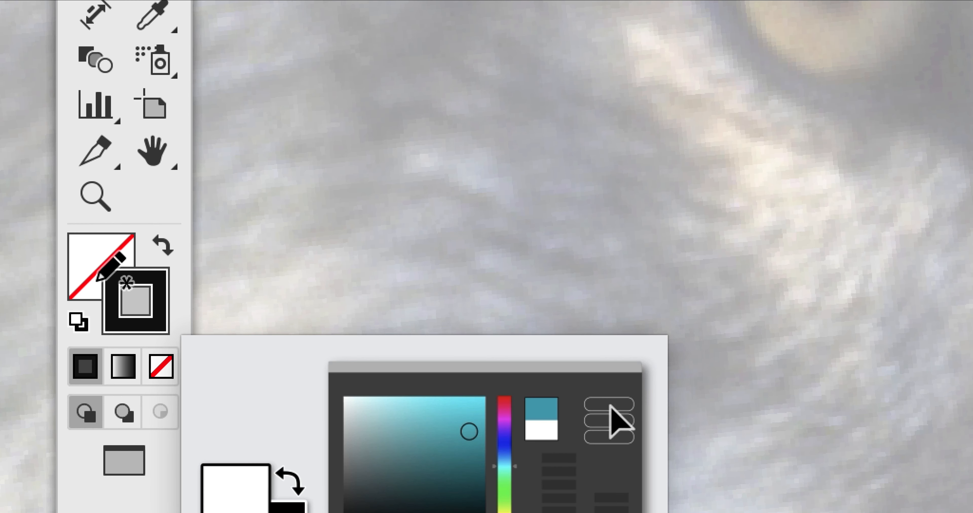
{"action": "left_click", "coordinate": [93, 276]}
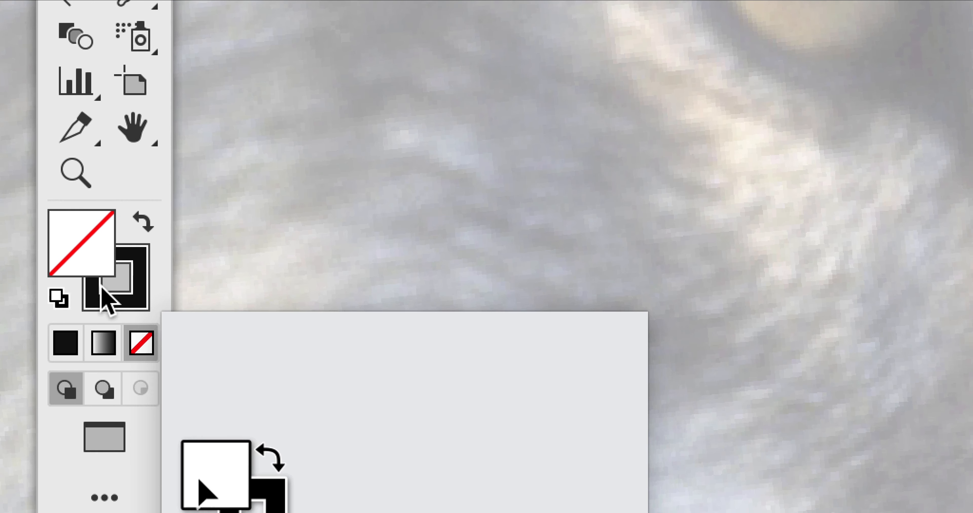
{"action": "left_click", "coordinate": [109, 319]}
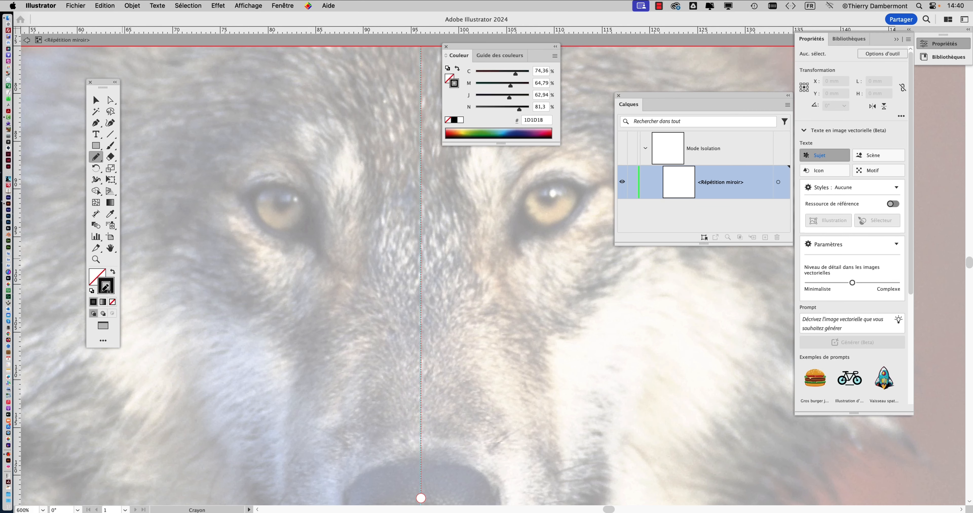
Trace the wolf's left eye freehand: a closed outline about 10 × 8 mm, an iris about 5 × 4 mm and a pupil about 2 mm wide.
{"action": "left_click_drag", "start_coordinate": [238, 188], "coordinate": [247, 188]}
{"action": "left_click_drag", "start_coordinate": [239, 185], "coordinate": [242, 188]}
{"action": "scroll", "coordinate": [278, 198], "scroll_direction": "up", "scroll_amount": 2}
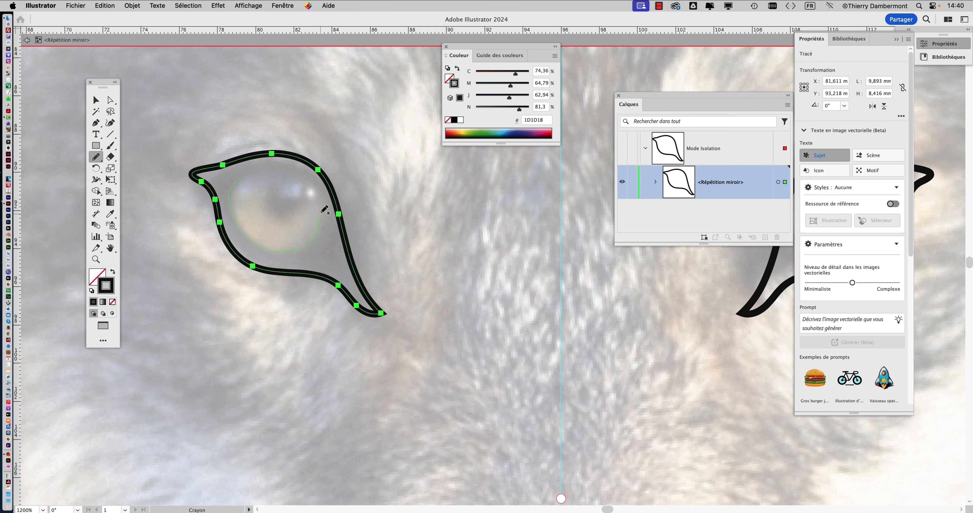
{"action": "mouse_move", "coordinate": [324, 210]}
{"action": "left_mouse_down"}
{"action": "mouse_move", "coordinate": [312, 176]}
{"action": "mouse_move", "coordinate": [249, 172]}
{"action": "left_mouse_up"}
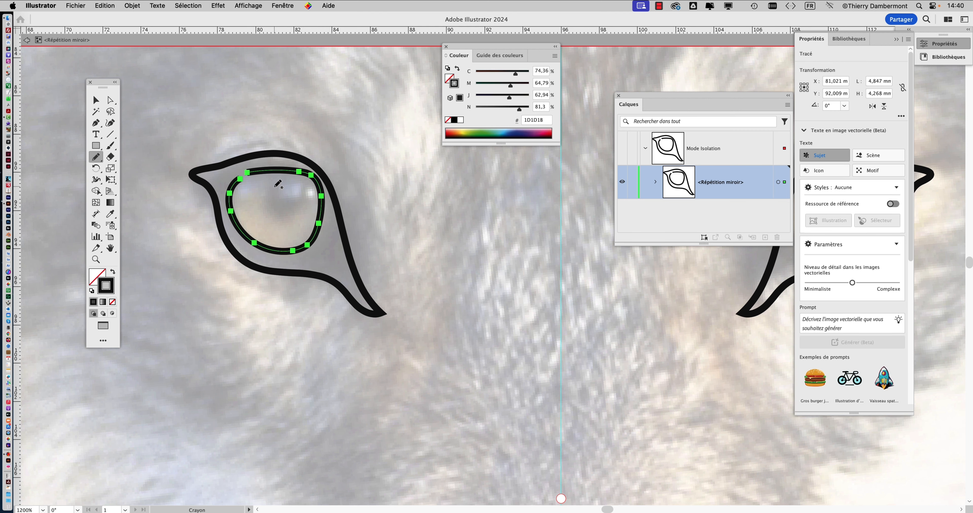
{"action": "mouse_move", "coordinate": [303, 204]}
{"action": "left_mouse_down"}
{"action": "mouse_move", "coordinate": [308, 181]}
{"action": "mouse_move", "coordinate": [273, 181]}
{"action": "left_mouse_up"}
Draw a face line about 11 × 38 mm from the outer side of the left eye down the side of the muzzle.
{"action": "scroll", "coordinate": [364, 277], "scroll_direction": "down", "scroll_amount": 2}
{"action": "scroll", "coordinate": [363, 278], "scroll_direction": "down", "scroll_amount": 3}
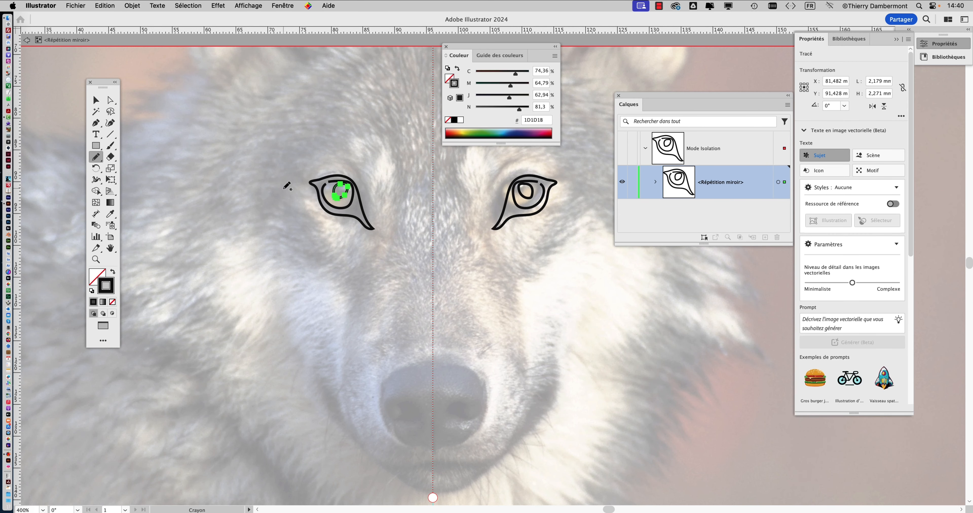
{"action": "mouse_move", "coordinate": [330, 278]}
{"action": "left_mouse_down"}
{"action": "mouse_move", "coordinate": [350, 321]}
{"action": "mouse_move", "coordinate": [350, 427]}
{"action": "left_mouse_up"}
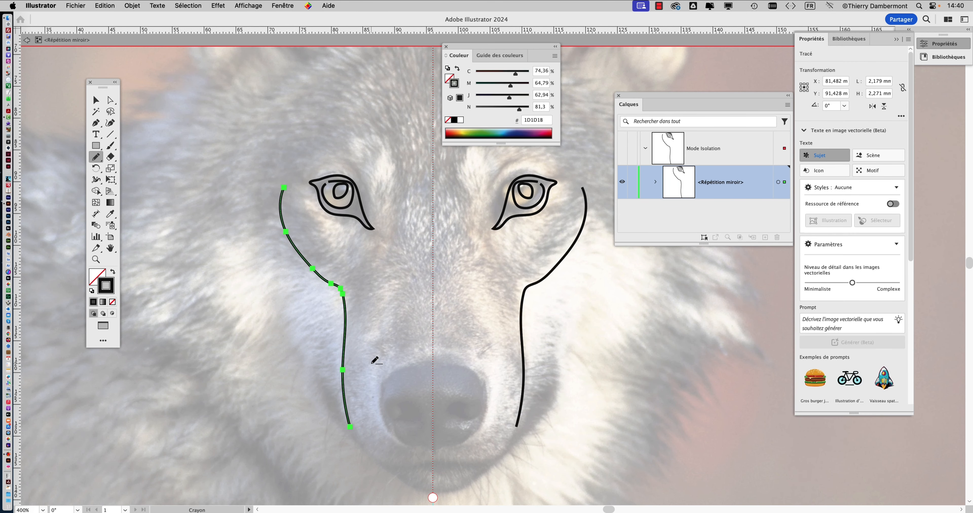
Trace the left half of the nose and nostril, about 9 × 15 mm, and the mouth and chin lines below up to the mirror axis.
{"action": "scroll", "coordinate": [389, 314], "scroll_direction": "down", "scroll_amount": 5}
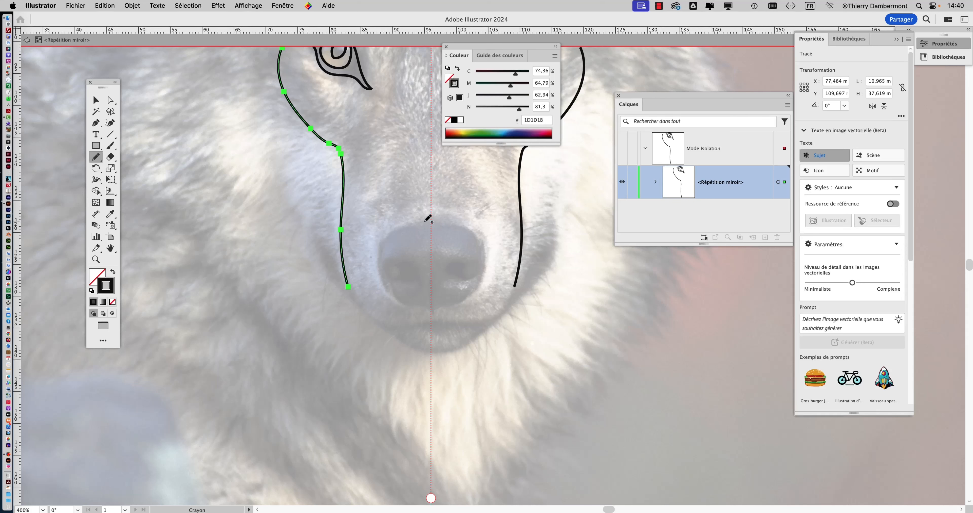
{"action": "left_click_drag", "start_coordinate": [430, 220], "coordinate": [389, 229]}
{"action": "left_click_drag", "start_coordinate": [415, 265], "coordinate": [403, 279]}
{"action": "left_click_drag", "start_coordinate": [438, 313], "coordinate": [434, 310]}
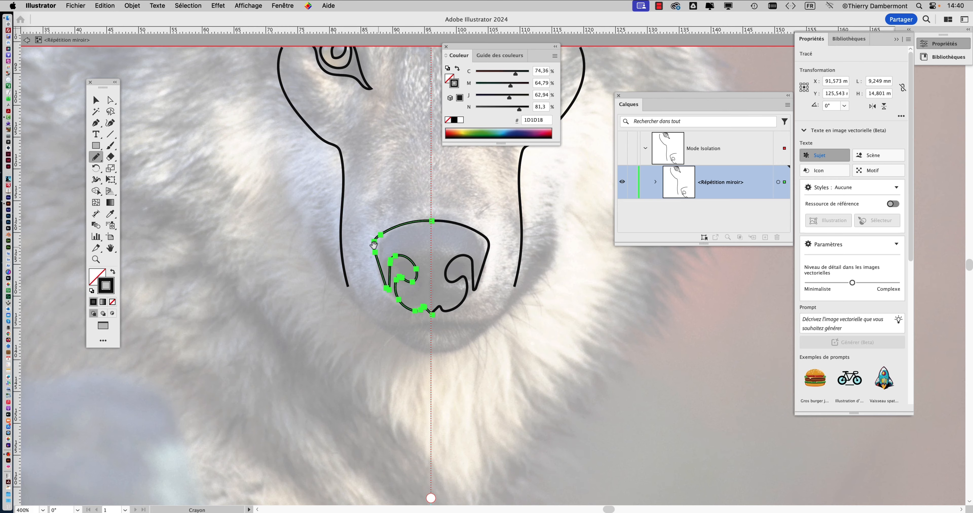
{"action": "scroll", "coordinate": [378, 265], "scroll_direction": "down", "scroll_amount": 2}
{"action": "mouse_move", "coordinate": [359, 245]}
{"action": "left_mouse_down"}
{"action": "mouse_move", "coordinate": [386, 280]}
{"action": "mouse_move", "coordinate": [434, 281]}
{"action": "mouse_move", "coordinate": [398, 294]}
{"action": "mouse_move", "coordinate": [434, 306]}
{"action": "left_mouse_up"}
Draw the cheek contours beside the muzzle and the brow lines around the left eye, the outer brow about 22 × 19 mm.
{"action": "scroll", "coordinate": [343, 268], "scroll_direction": "down", "scroll_amount": 2}
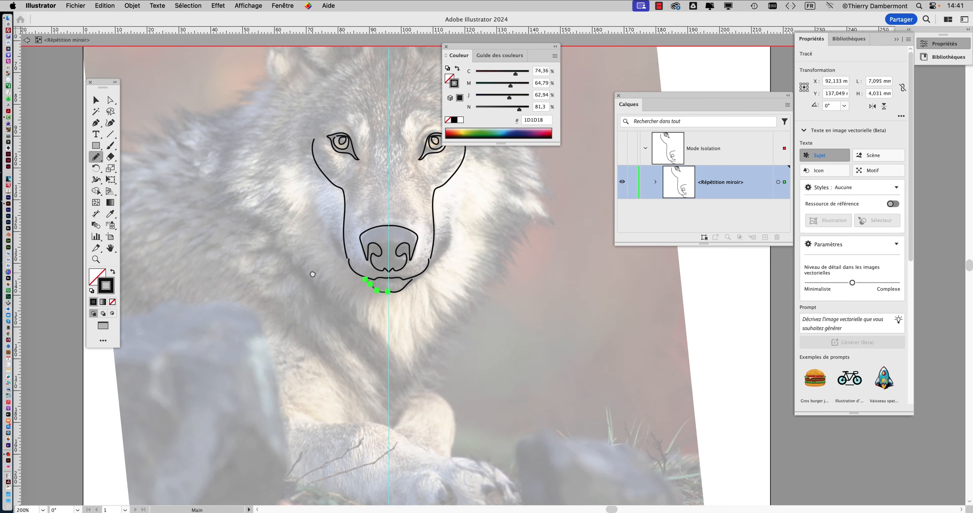
{"action": "scroll", "coordinate": [312, 275], "scroll_direction": "up", "scroll_amount": 2}
{"action": "mouse_move", "coordinate": [354, 288]}
{"action": "left_mouse_down"}
{"action": "mouse_move", "coordinate": [340, 273]}
{"action": "mouse_move", "coordinate": [344, 221]}
{"action": "mouse_move", "coordinate": [350, 274]}
{"action": "mouse_move", "coordinate": [326, 245]}
{"action": "mouse_move", "coordinate": [321, 188]}
{"action": "left_mouse_up"}
{"action": "left_click_drag", "start_coordinate": [374, 217], "coordinate": [386, 294]}
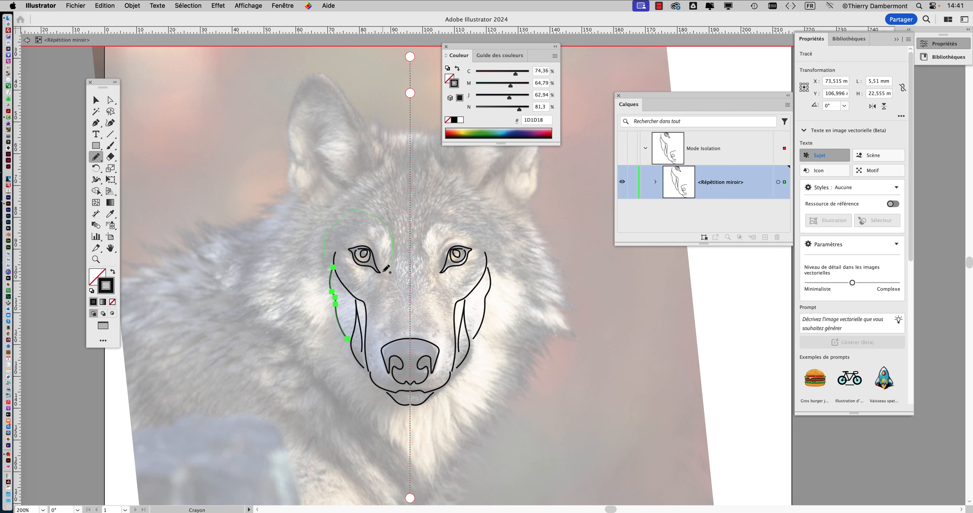
{"action": "mouse_move", "coordinate": [373, 237]}
{"action": "left_mouse_down"}
{"action": "mouse_move", "coordinate": [378, 227]}
{"action": "mouse_move", "coordinate": [328, 257]}
{"action": "mouse_move", "coordinate": [327, 272]}
{"action": "left_mouse_up"}
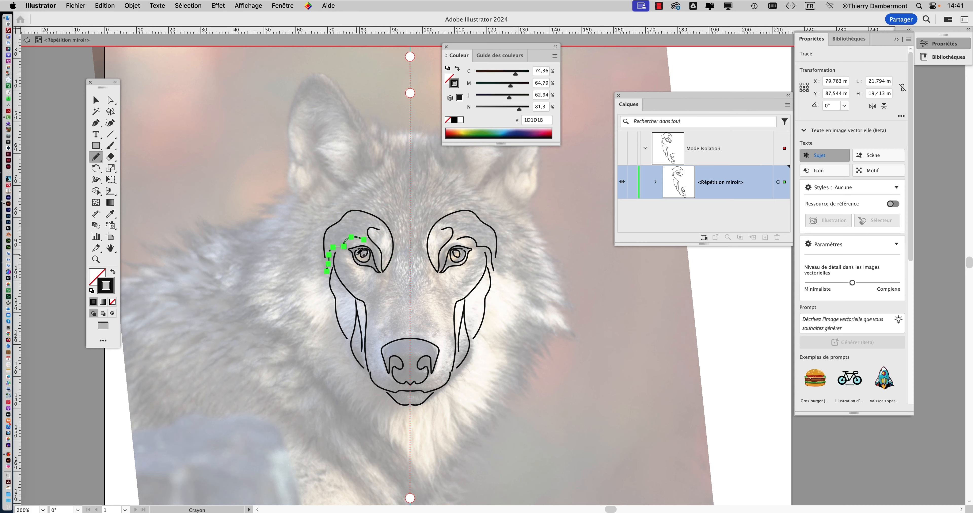
Trace the left ear's outline, an inner edge about 24 × 27 mm, and the inner folds and tufts at its base.
{"action": "left_click_drag", "start_coordinate": [379, 196], "coordinate": [371, 249]}
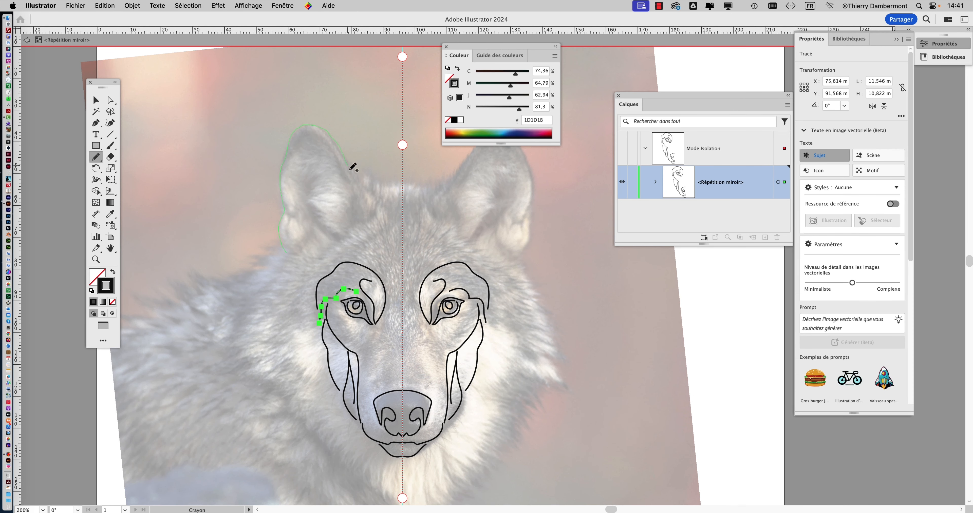
{"action": "mouse_move", "coordinate": [352, 168]}
{"action": "left_mouse_down"}
{"action": "mouse_move", "coordinate": [376, 204]}
{"action": "mouse_move", "coordinate": [360, 209]}
{"action": "mouse_move", "coordinate": [317, 136]}
{"action": "mouse_move", "coordinate": [293, 158]}
{"action": "left_mouse_up"}
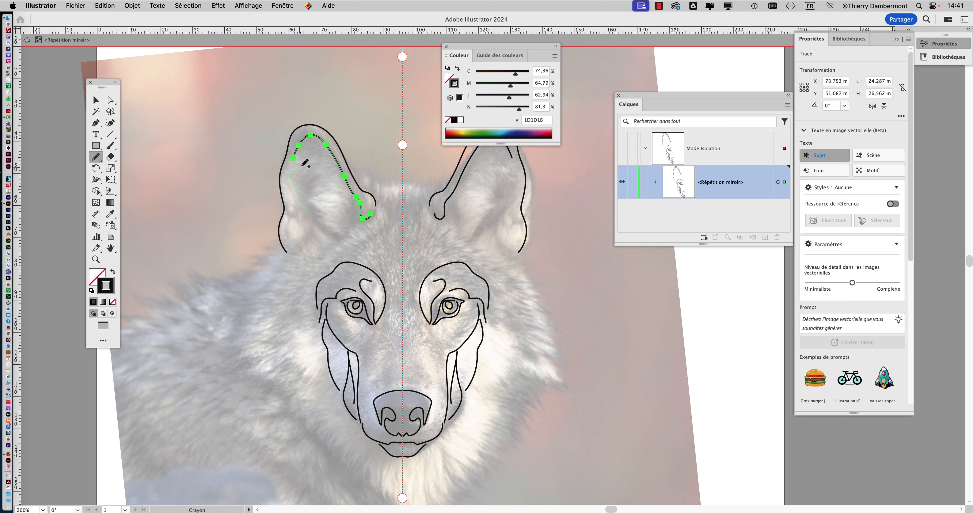
{"action": "left_click_drag", "start_coordinate": [306, 193], "coordinate": [344, 241]}
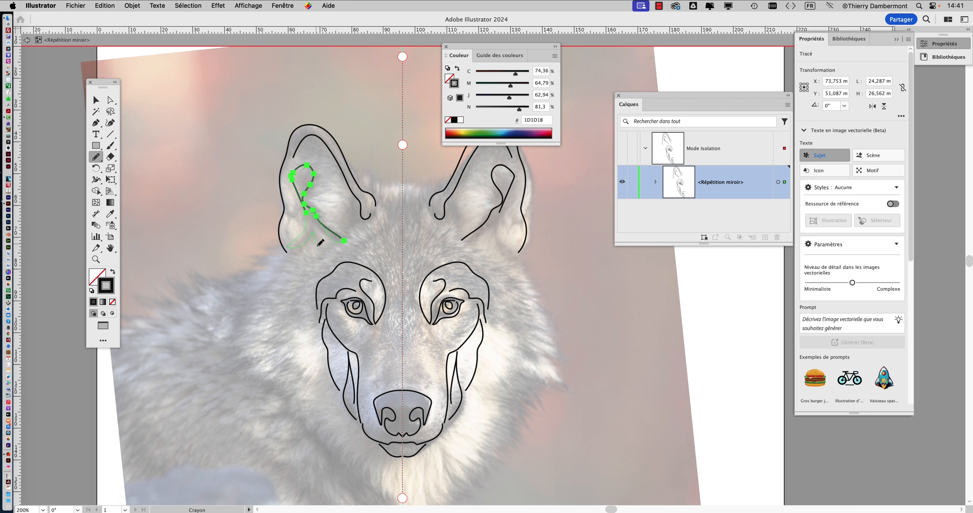
{"action": "left_click_drag", "start_coordinate": [313, 227], "coordinate": [310, 222]}
{"action": "left_click_drag", "start_coordinate": [372, 261], "coordinate": [389, 268]}
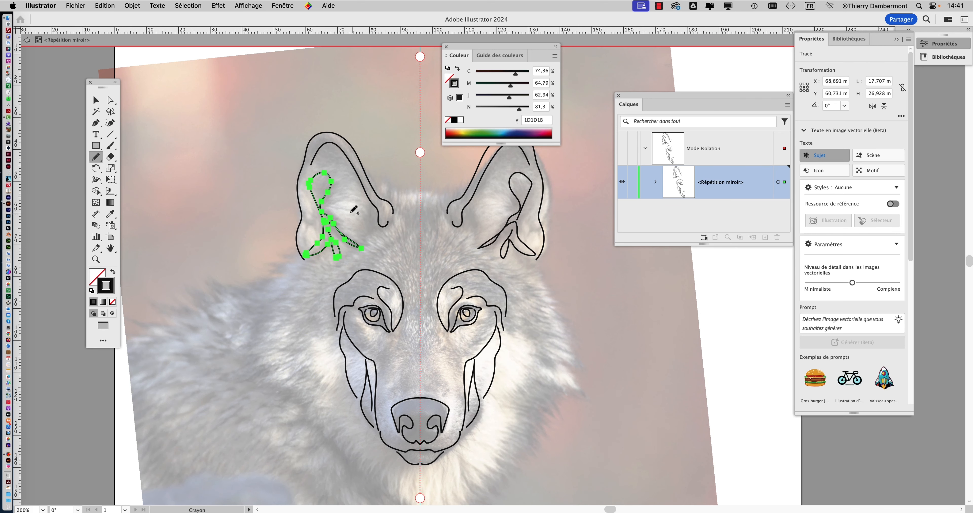
{"action": "mouse_move", "coordinate": [331, 205]}
{"action": "left_mouse_down"}
{"action": "mouse_move", "coordinate": [359, 206]}
{"action": "mouse_move", "coordinate": [369, 224]}
{"action": "mouse_move", "coordinate": [308, 229]}
{"action": "mouse_move", "coordinate": [304, 241]}
{"action": "left_mouse_up"}
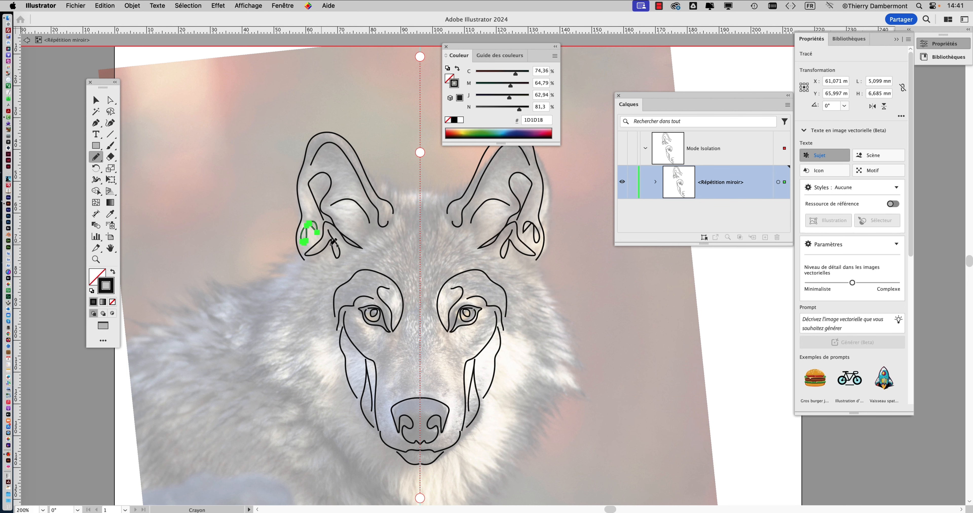
Draw the top-of-head line from the left ear to the mirror axis, about 15 × 2 mm, and the forehead lines below it.
{"action": "left_click_drag", "start_coordinate": [412, 239], "coordinate": [385, 283]}
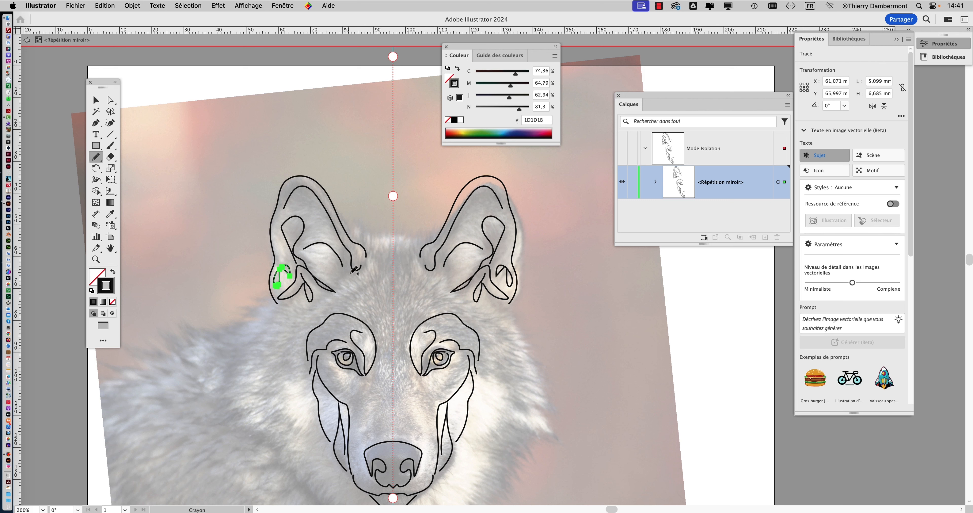
{"action": "left_click_drag", "start_coordinate": [360, 237], "coordinate": [395, 239]}
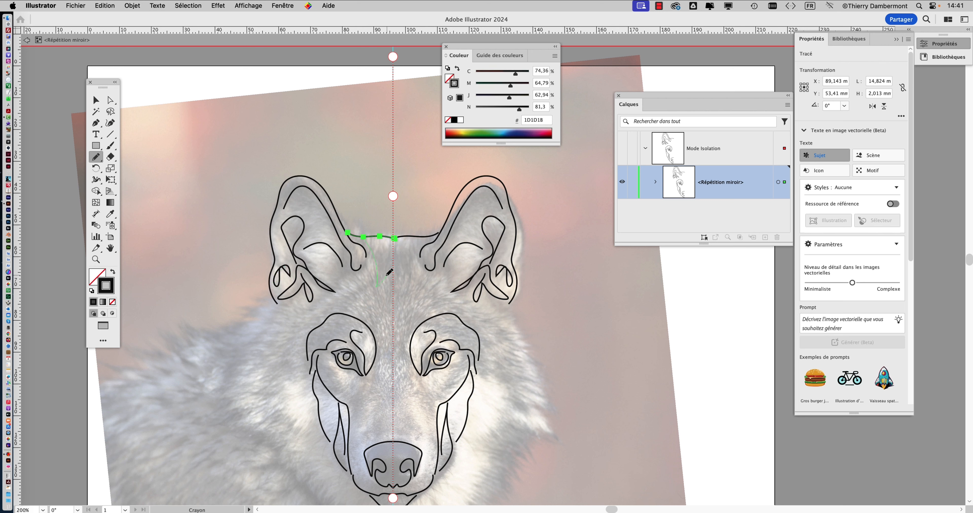
{"action": "mouse_move", "coordinate": [387, 275]}
{"action": "left_mouse_down"}
{"action": "mouse_move", "coordinate": [330, 307]}
{"action": "mouse_move", "coordinate": [369, 336]}
{"action": "mouse_move", "coordinate": [376, 389]}
{"action": "mouse_move", "coordinate": [392, 401]}
{"action": "left_mouse_up"}
Draw the line along the left side of the nose bridge and the contour lines below the left eye, about 13 × 25 mm.
{"action": "scroll", "coordinate": [393, 340], "scroll_direction": "down", "scroll_amount": 5}
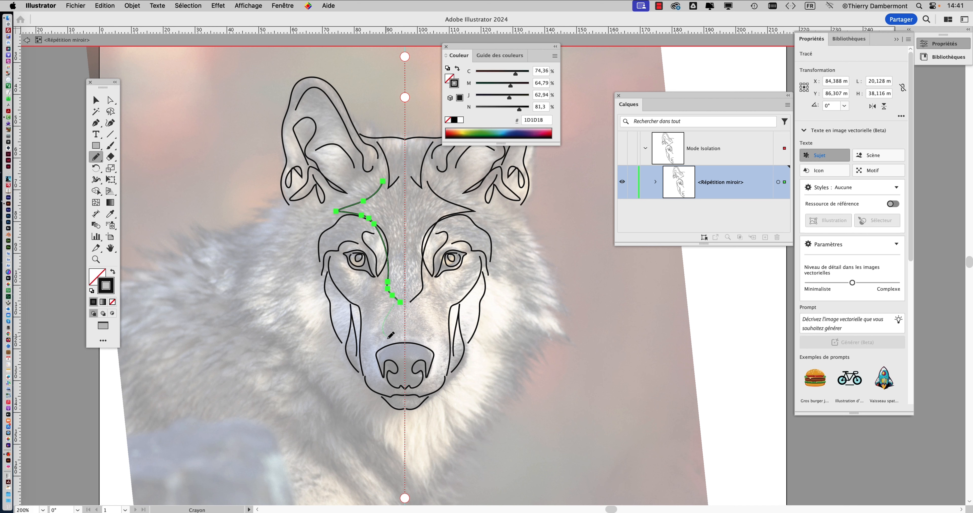
{"action": "left_click_drag", "start_coordinate": [386, 343], "coordinate": [386, 344]}
{"action": "mouse_move", "coordinate": [376, 286]}
{"action": "left_mouse_down"}
{"action": "mouse_move", "coordinate": [372, 338]}
{"action": "mouse_move", "coordinate": [363, 308]}
{"action": "mouse_move", "coordinate": [374, 279]}
{"action": "mouse_move", "coordinate": [355, 292]}
{"action": "mouse_move", "coordinate": [338, 260]}
{"action": "mouse_move", "coordinate": [335, 290]}
{"action": "mouse_move", "coordinate": [365, 304]}
{"action": "left_mouse_up"}
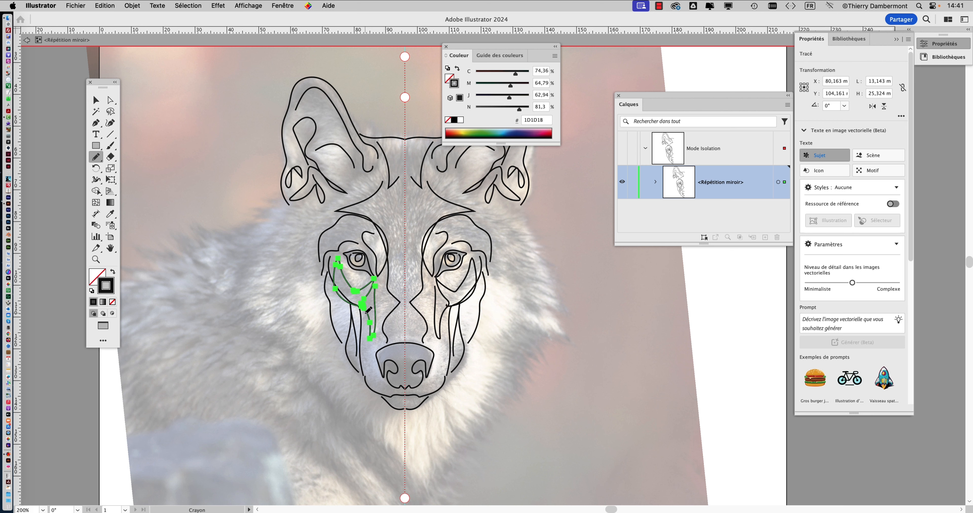
Undo the last Pencil stroke and draw a small fur shape about 7 × 9 mm under the left eye.
{"action": "key", "text": "super+z"}
{"action": "mouse_move", "coordinate": [340, 260]}
{"action": "left_mouse_down"}
{"action": "mouse_move", "coordinate": [356, 289]}
{"action": "mouse_move", "coordinate": [362, 281]}
{"action": "mouse_move", "coordinate": [340, 260]}
{"action": "left_mouse_up"}
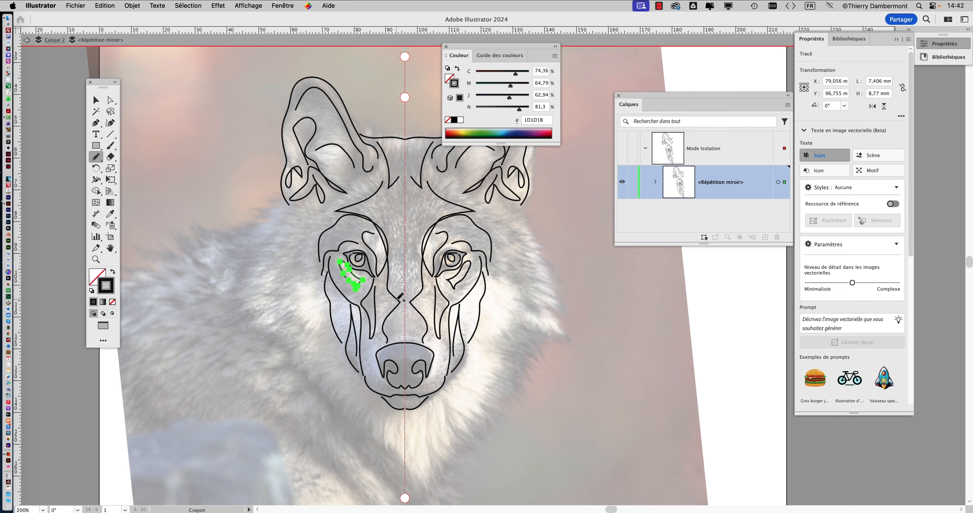
{"action": "scroll", "coordinate": [400, 297], "scroll_direction": "down", "scroll_amount": 5}
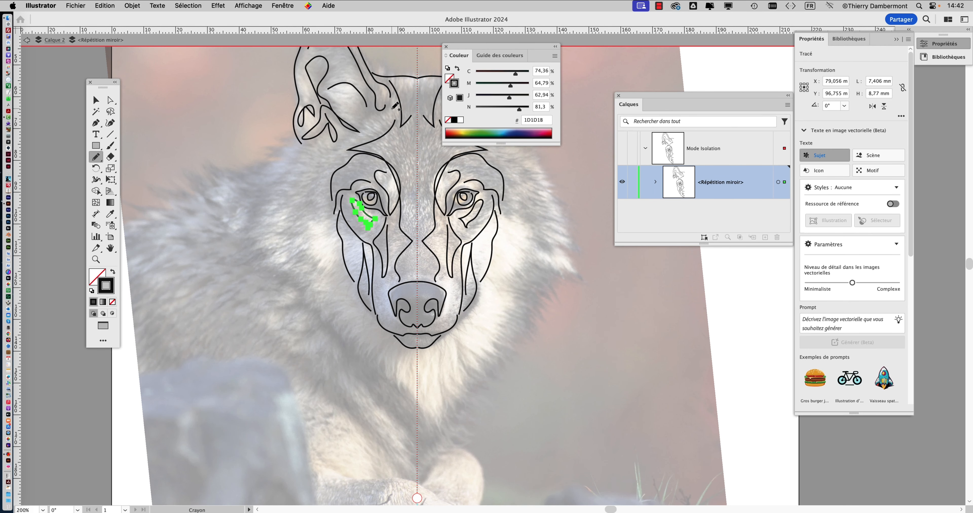
Draw the brow stroke, the left face contour down to a pointed chin on the mirror axis, and a cheek line about 11 × 40 mm.
{"action": "left_click_drag", "start_coordinate": [391, 109], "coordinate": [365, 121]}
{"action": "mouse_move", "coordinate": [335, 147]}
{"action": "left_mouse_down"}
{"action": "mouse_move", "coordinate": [317, 174]}
{"action": "mouse_move", "coordinate": [316, 211]}
{"action": "mouse_move", "coordinate": [346, 300]}
{"action": "left_mouse_up"}
{"action": "left_click_drag", "start_coordinate": [378, 345], "coordinate": [423, 404]}
{"action": "mouse_move", "coordinate": [318, 162]}
{"action": "left_mouse_down"}
{"action": "mouse_move", "coordinate": [303, 233]}
{"action": "mouse_move", "coordinate": [338, 290]}
{"action": "left_mouse_up"}
Draw two outer fur contours from below the left ear, about 35 × 75 mm down toward the chin and 17 × 42 mm around the cheek.
{"action": "left_click_drag", "start_coordinate": [316, 146], "coordinate": [291, 200]}
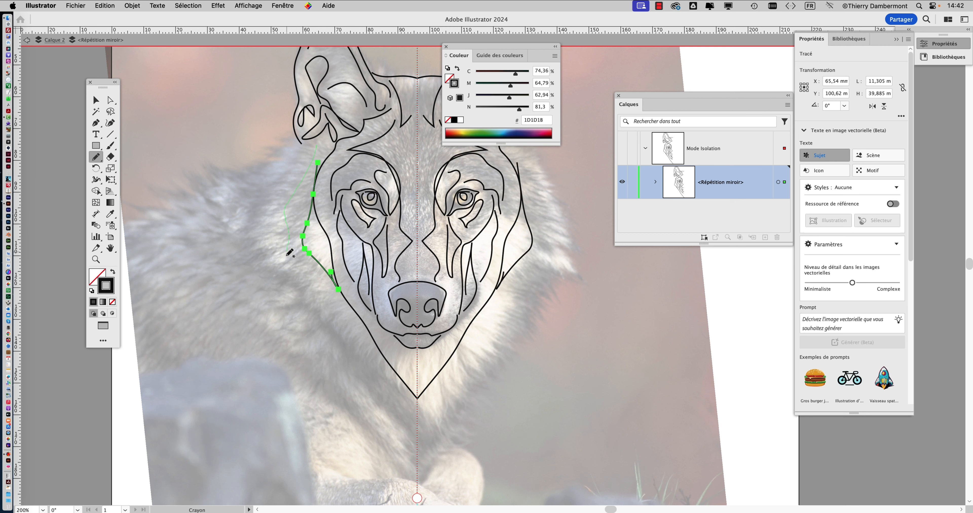
{"action": "left_click_drag", "start_coordinate": [389, 377], "coordinate": [395, 382]}
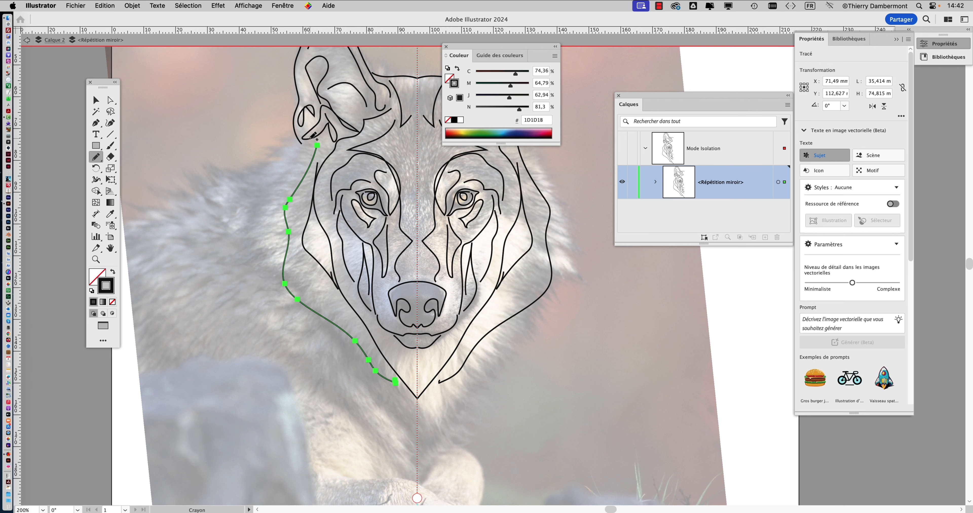
{"action": "left_click_drag", "start_coordinate": [309, 141], "coordinate": [271, 211]}
{"action": "left_click_drag", "start_coordinate": [286, 260], "coordinate": [290, 274]}
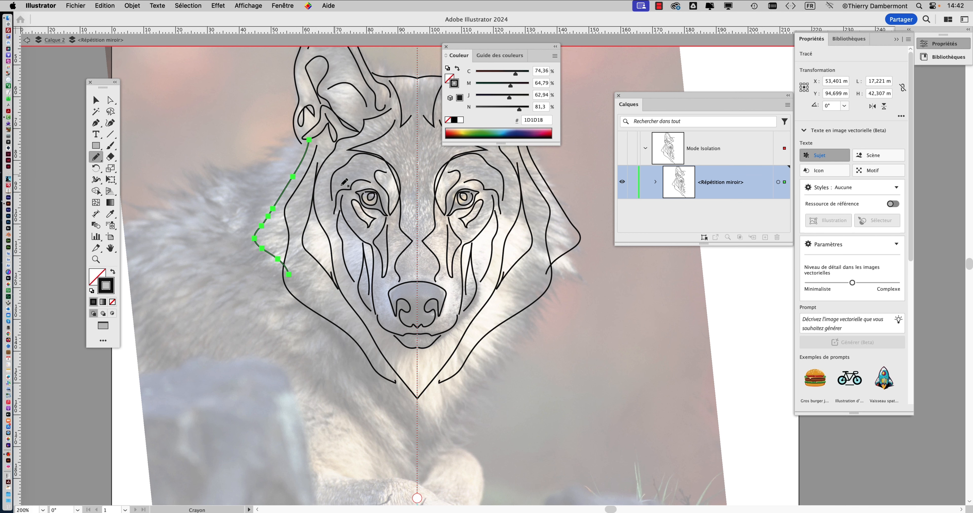
Draw two neck ruff lines from the left cheek down to the mirror axis below the chin, about 45 × 55 mm and 49 × 70 mm.
{"action": "scroll", "coordinate": [388, 236], "scroll_direction": "down", "scroll_amount": 1}
{"action": "scroll", "coordinate": [388, 236], "scroll_direction": "up", "scroll_amount": 3}
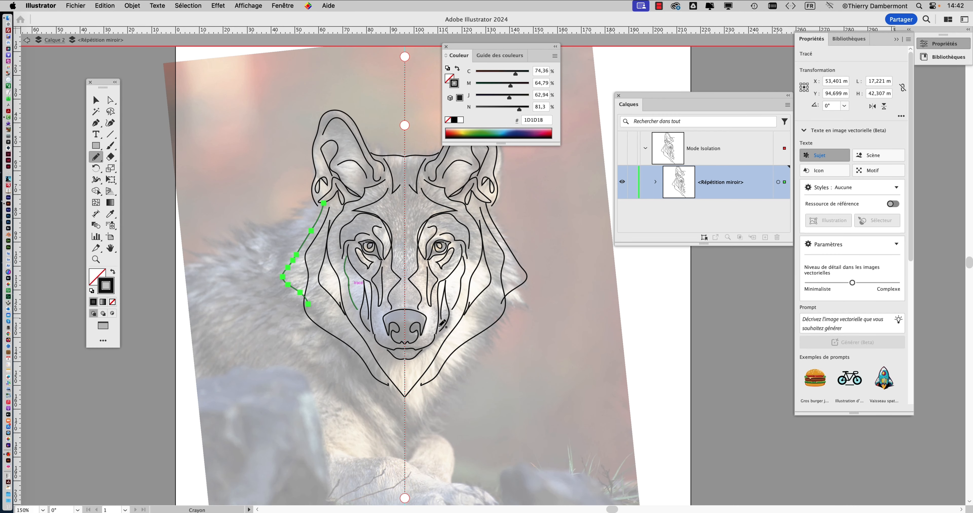
{"action": "scroll", "coordinate": [276, 247], "scroll_direction": "down", "scroll_amount": 5}
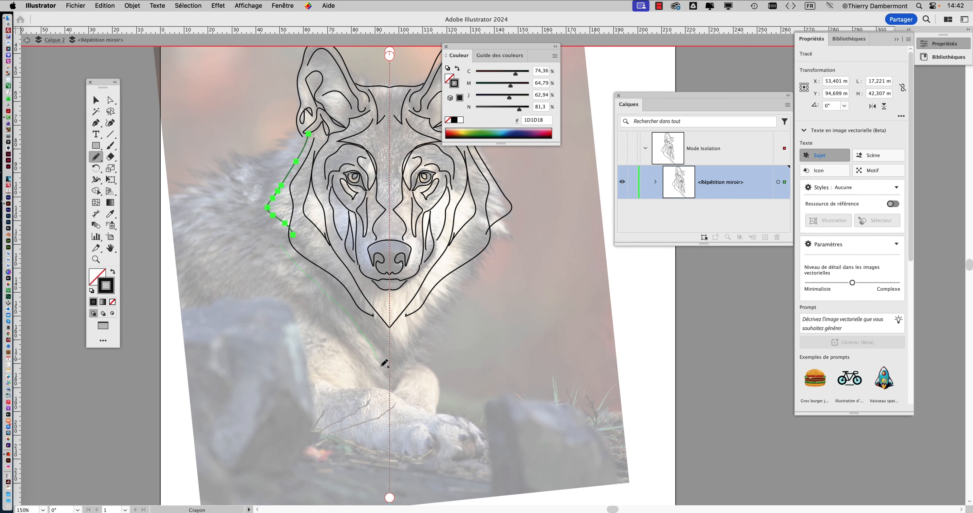
{"action": "left_click_drag", "start_coordinate": [381, 366], "coordinate": [388, 375]}
{"action": "left_click_drag", "start_coordinate": [276, 224], "coordinate": [271, 245]}
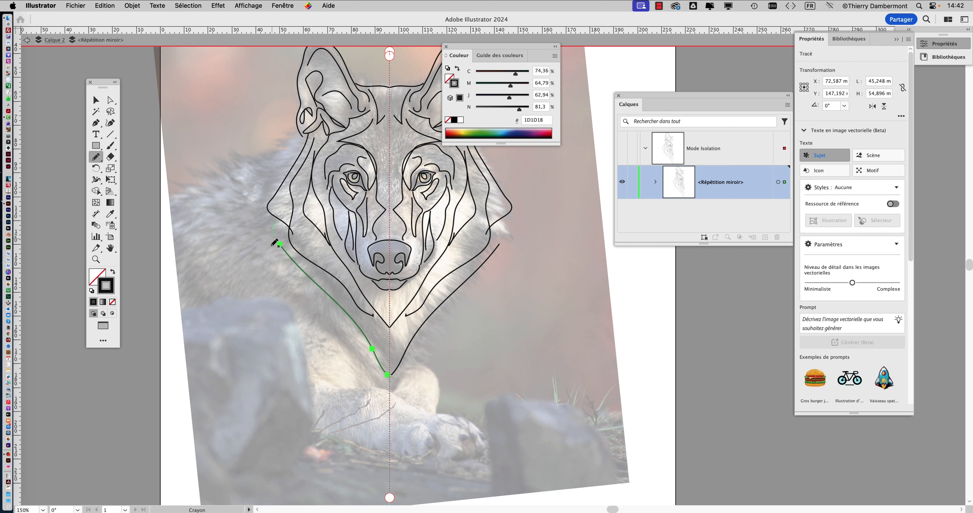
{"action": "left_click_drag", "start_coordinate": [337, 334], "coordinate": [387, 390]}
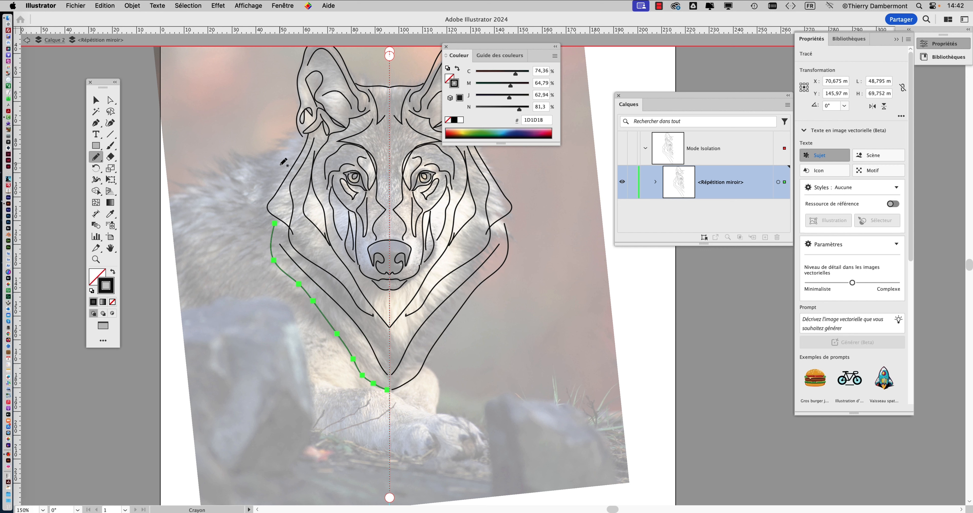
Draw a curved fur line about 12 × 17 mm outside the left cheek, and undo the longer stroke tried from the ear to the ruff.
{"action": "left_click_drag", "start_coordinate": [270, 179], "coordinate": [295, 156]}
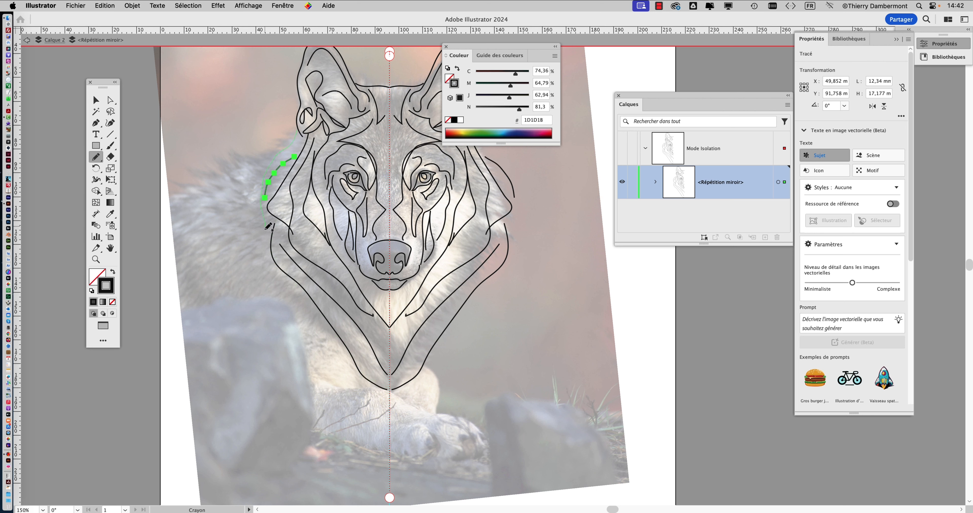
{"action": "left_click_drag", "start_coordinate": [268, 226], "coordinate": [267, 244]}
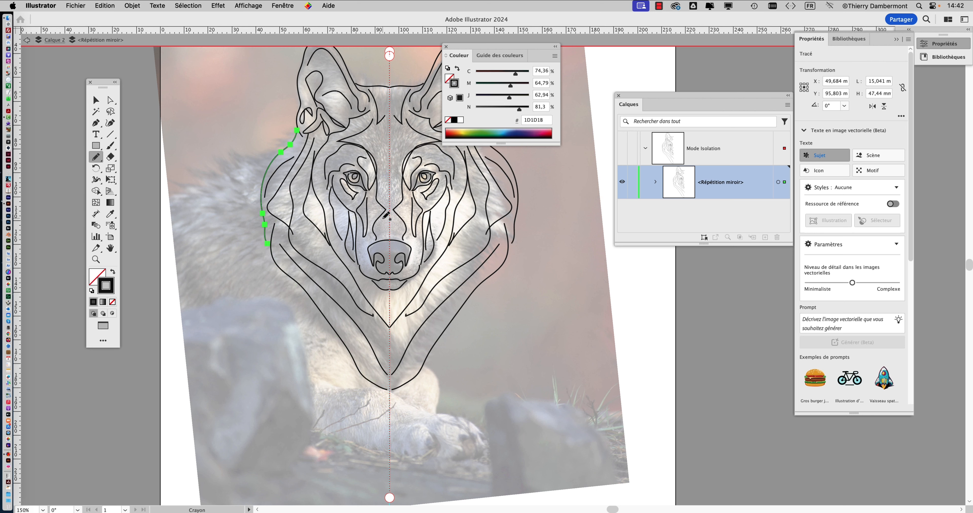
{"action": "key", "text": "super+z"}
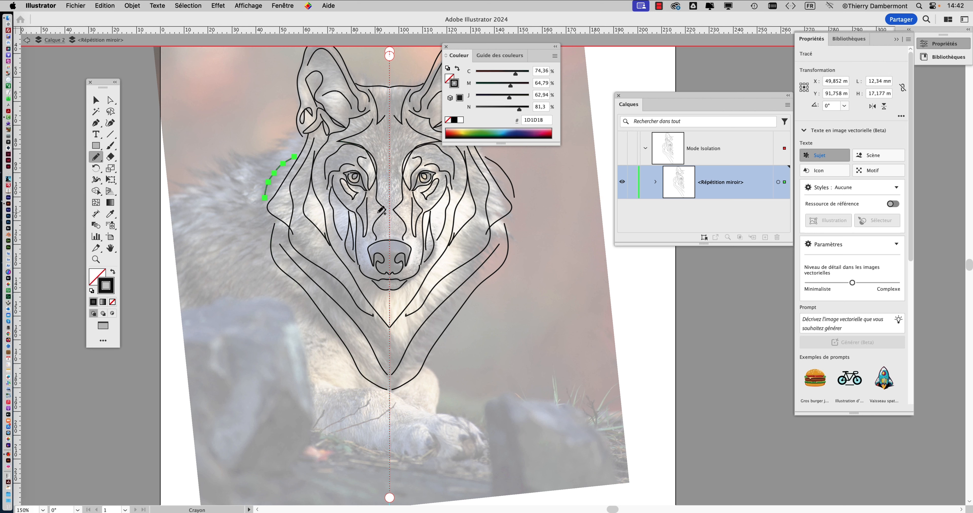
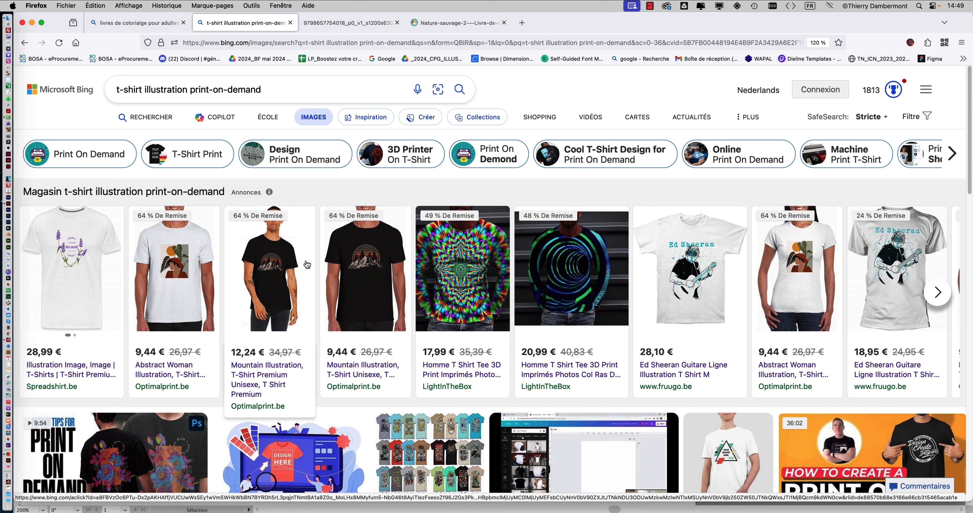
Examine the Mountain Illustration and Abstract Woman T-shirt product pages, returning to the image results after each one.
{"action": "left_click", "coordinate": [361, 261]}
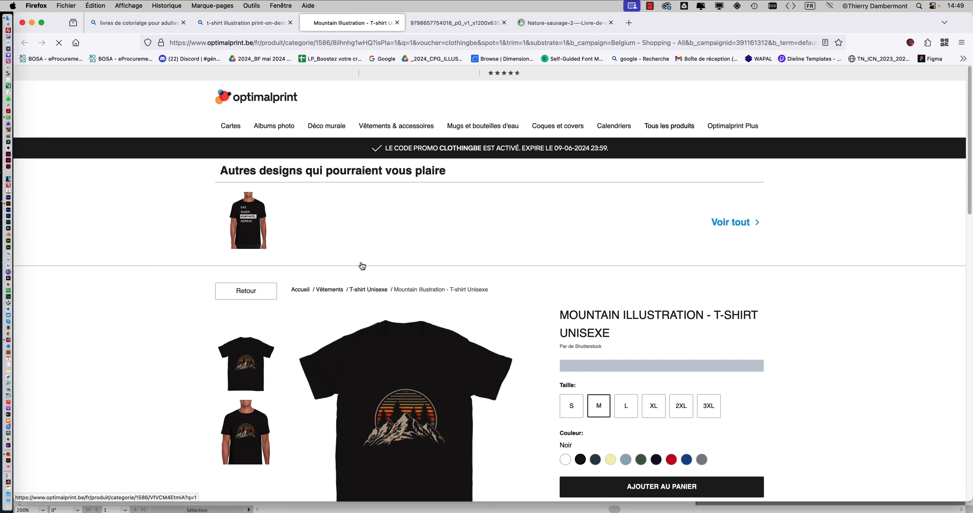
{"action": "scroll", "coordinate": [467, 353], "scroll_direction": "down", "scroll_amount": 4}
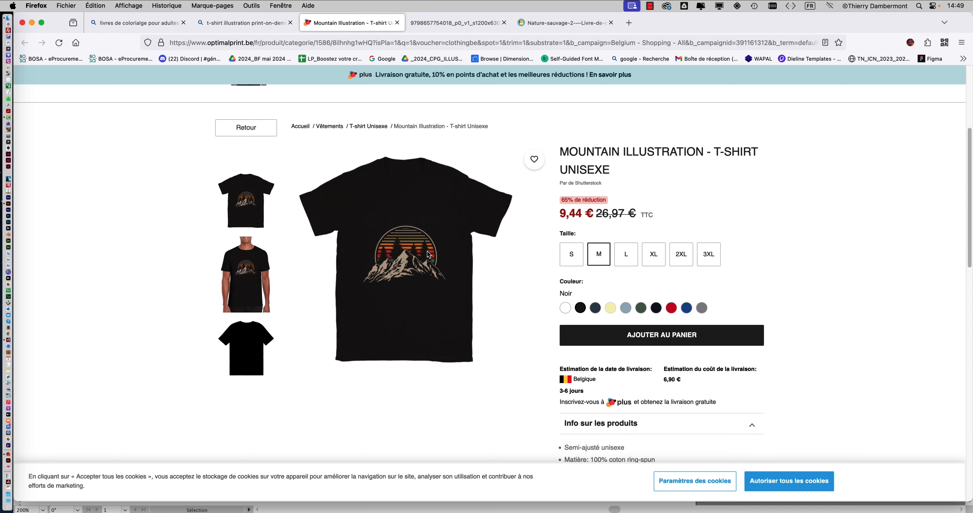
{"action": "left_click", "coordinate": [232, 25]}
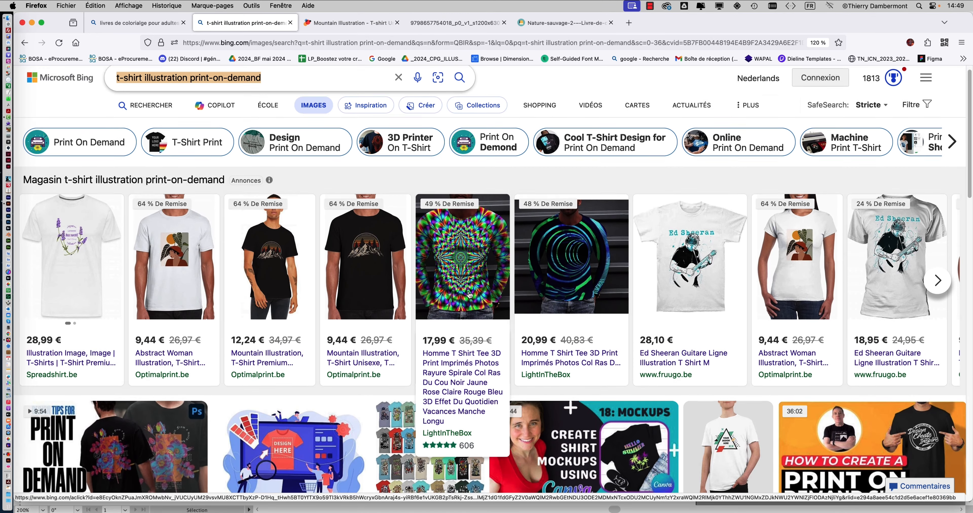
{"action": "scroll", "coordinate": [471, 295], "scroll_direction": "down", "scroll_amount": 5}
{"action": "left_click", "coordinate": [813, 171]}
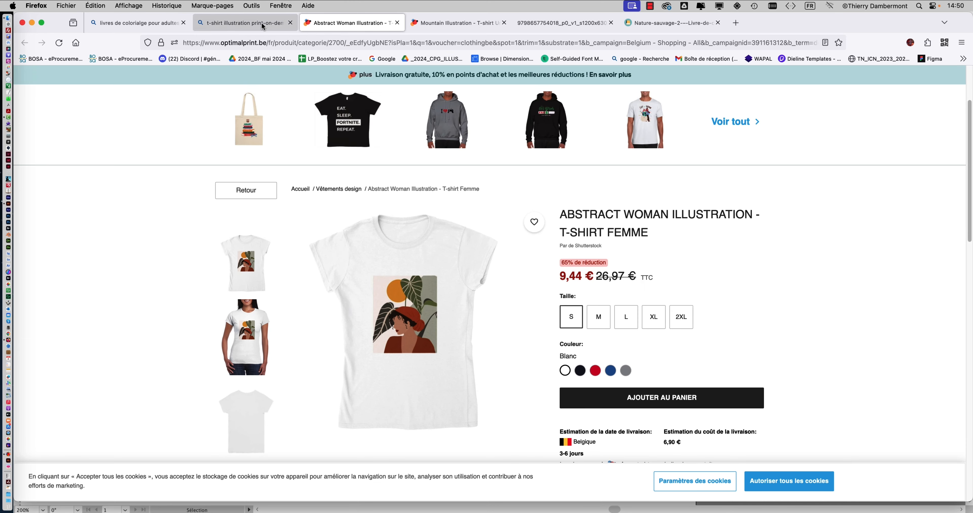
{"action": "left_click", "coordinate": [242, 23]}
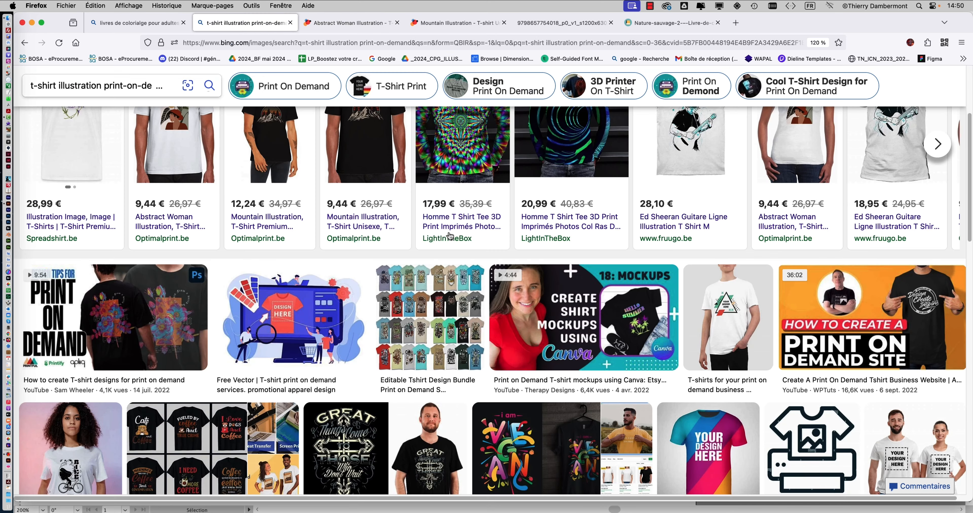
View the black T-shirt lettering design from the search results at full size, and return to the results.
{"action": "scroll", "coordinate": [449, 236], "scroll_direction": "down", "scroll_amount": 5}
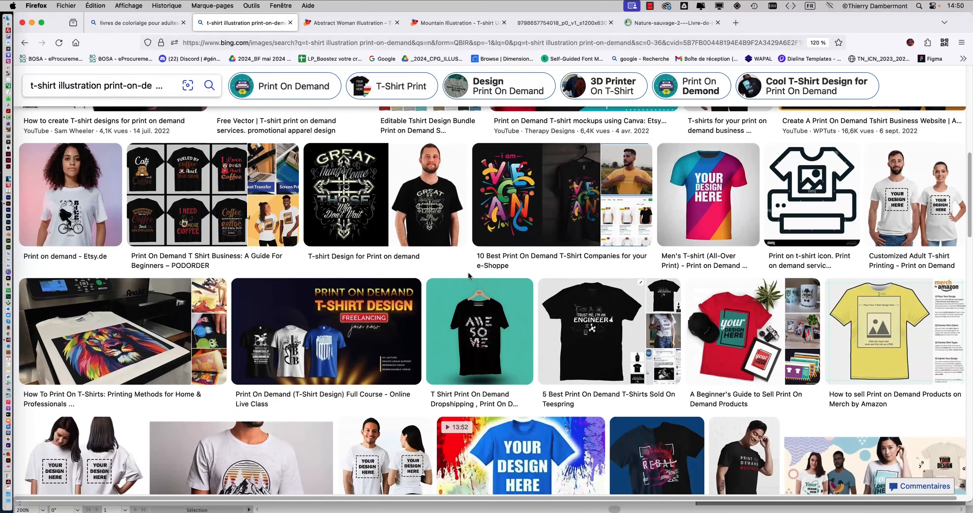
{"action": "left_click", "coordinate": [430, 227]}
{"action": "left_click", "coordinate": [359, 355]}
{"action": "left_click", "coordinate": [245, 24]}
{"action": "left_click", "coordinate": [898, 108]}
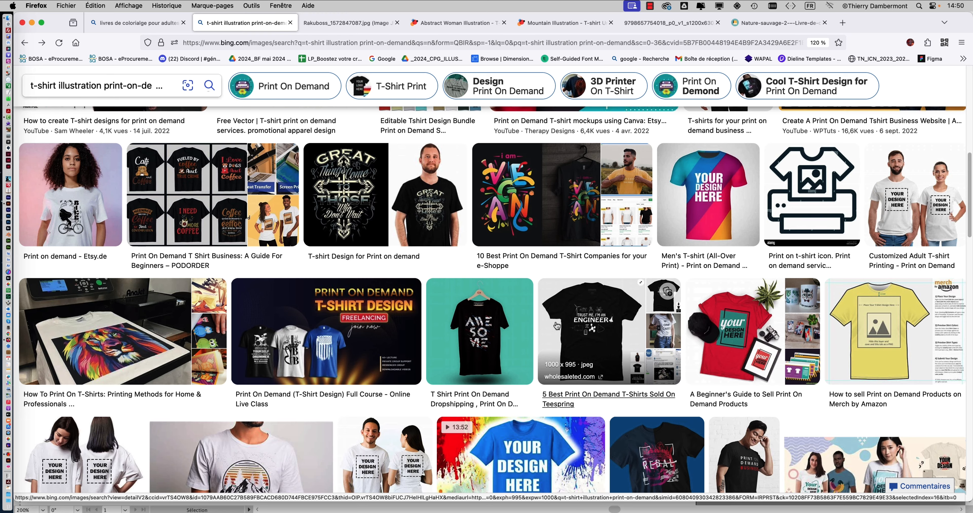
Browse further T-shirt illustration results, view the Muscle Car and E-Type Coupe shirts at full size, and return to the results.
{"action": "scroll", "coordinate": [559, 323], "scroll_direction": "down", "scroll_amount": 2}
{"action": "scroll", "coordinate": [559, 324], "scroll_direction": "down", "scroll_amount": 4}
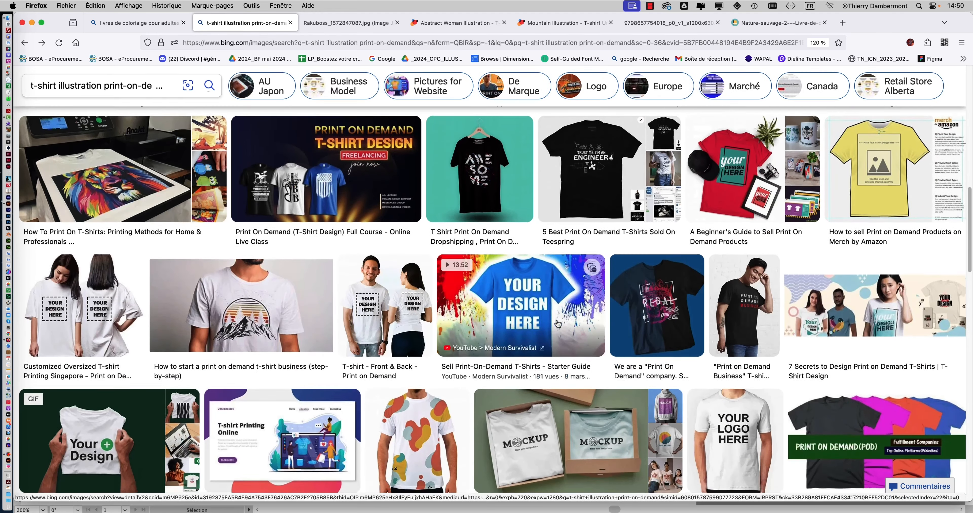
{"action": "scroll", "coordinate": [556, 321], "scroll_direction": "down", "scroll_amount": 4}
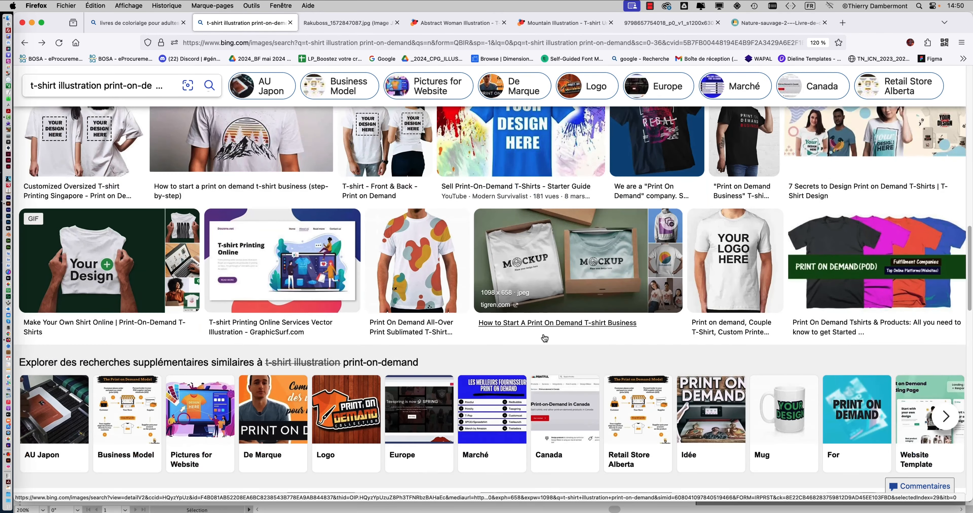
{"action": "scroll", "coordinate": [543, 330], "scroll_direction": "down", "scroll_amount": 7}
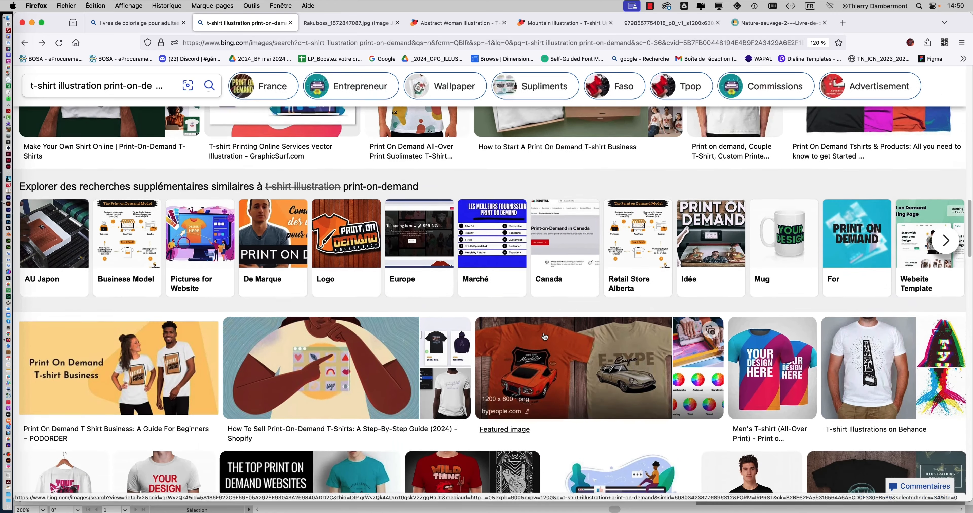
{"action": "scroll", "coordinate": [543, 333], "scroll_direction": "down", "scroll_amount": 1}
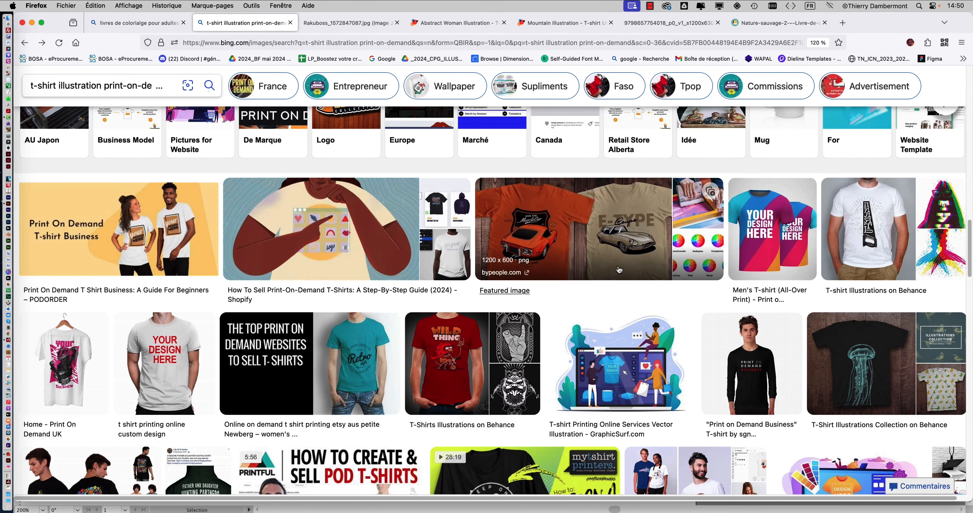
{"action": "left_click", "coordinate": [631, 255]}
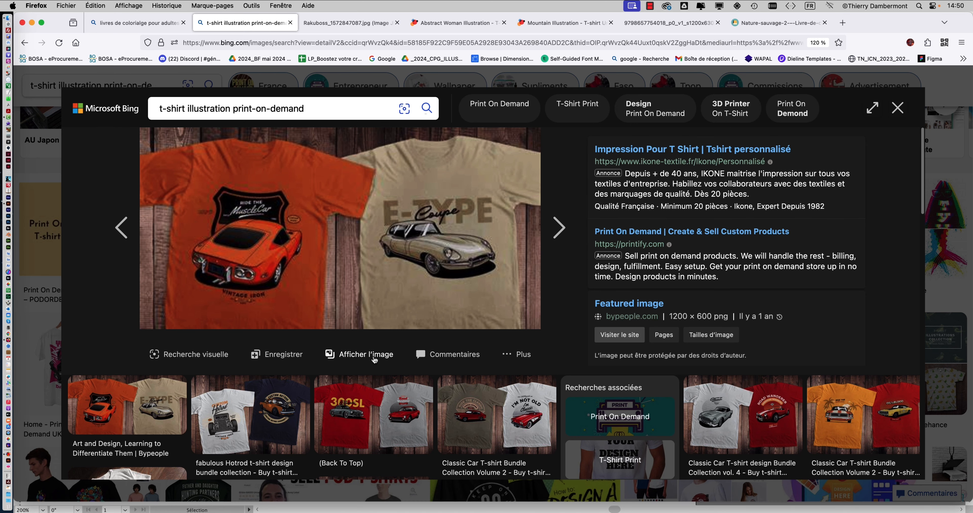
{"action": "left_click", "coordinate": [374, 357]}
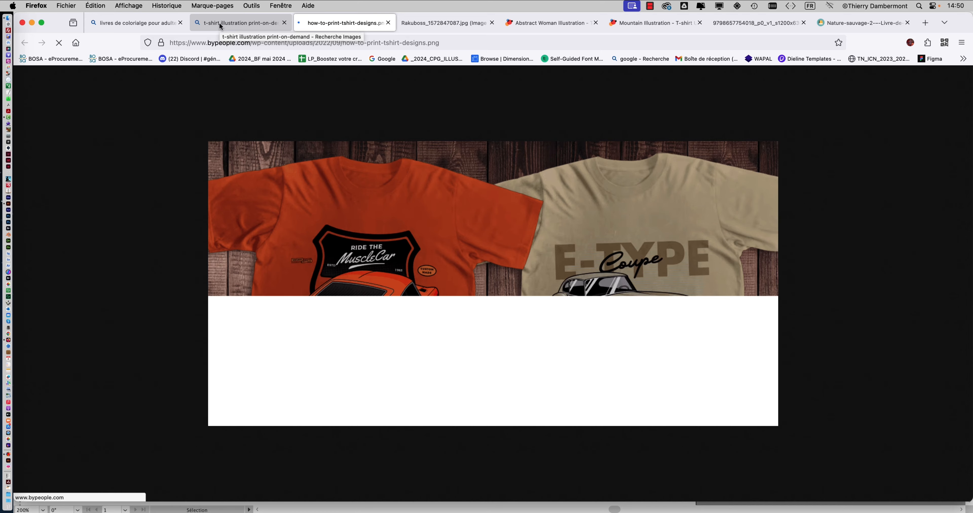
{"action": "left_click", "coordinate": [219, 23]}
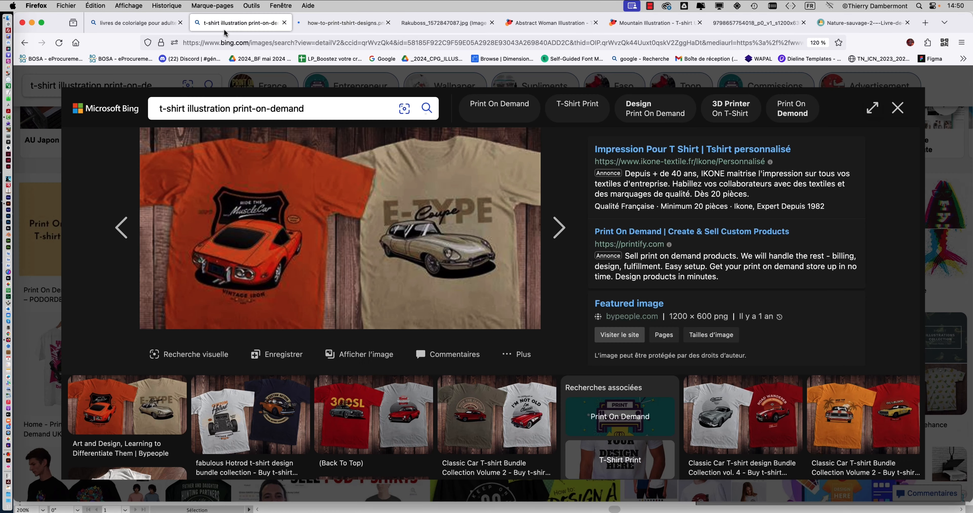
{"action": "left_click", "coordinate": [898, 107]}
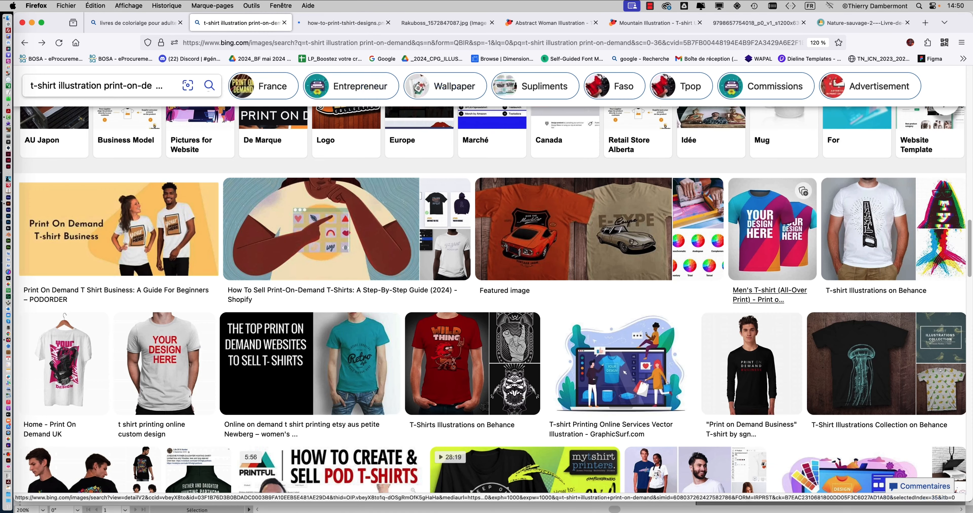
Look through more print-on-demand T-shirt illustrations further down the image results.
{"action": "scroll", "coordinate": [449, 377], "scroll_direction": "down", "scroll_amount": 3}
{"action": "scroll", "coordinate": [450, 378], "scroll_direction": "down", "scroll_amount": 4}
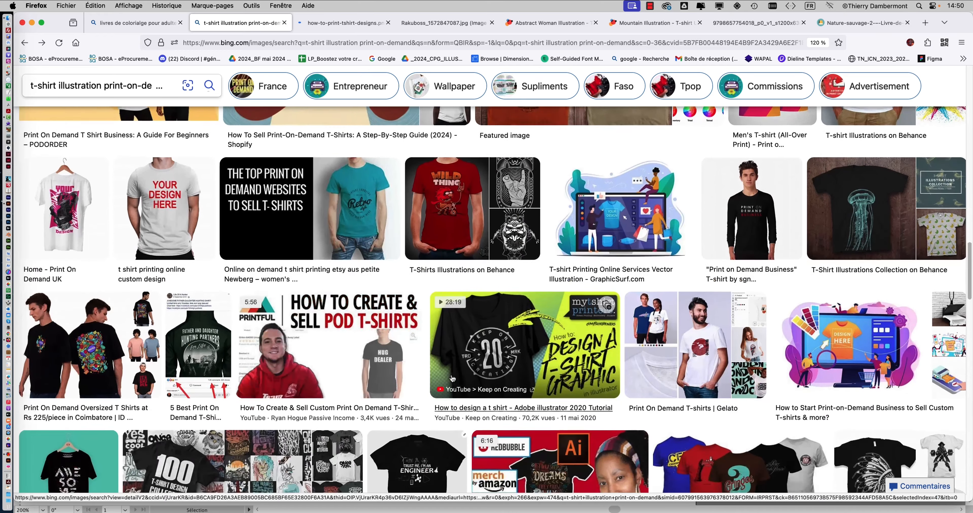
{"action": "scroll", "coordinate": [451, 384], "scroll_direction": "down", "scroll_amount": 3}
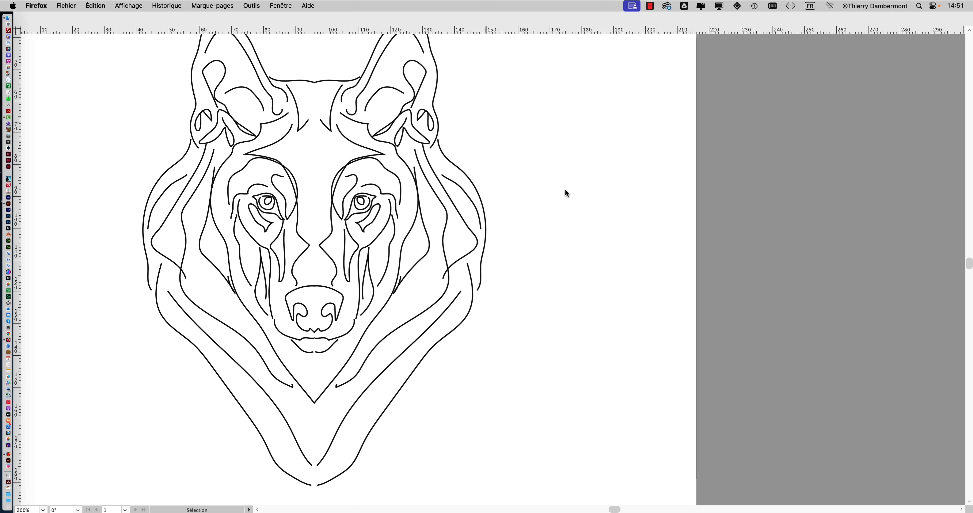
Switch back to the wolf drawing in Illustrator and shift the swatches panel slightly away from the artboard.
{"action": "left_click", "coordinate": [543, 194]}
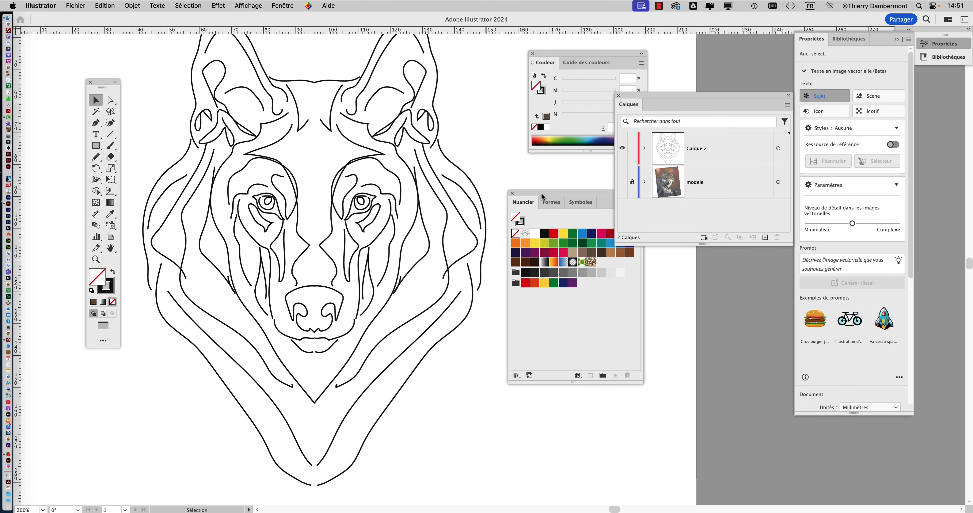
{"action": "scroll", "coordinate": [484, 158], "scroll_direction": "down", "scroll_amount": 1}
{"action": "scroll", "coordinate": [484, 161], "scroll_direction": "right", "scroll_amount": 3}
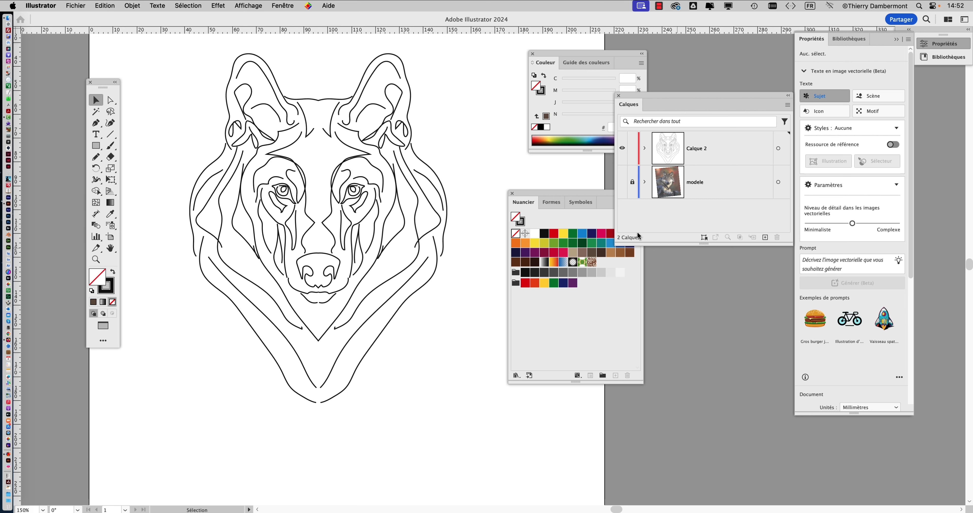
{"action": "left_click_drag", "start_coordinate": [555, 192], "coordinate": [580, 214]}
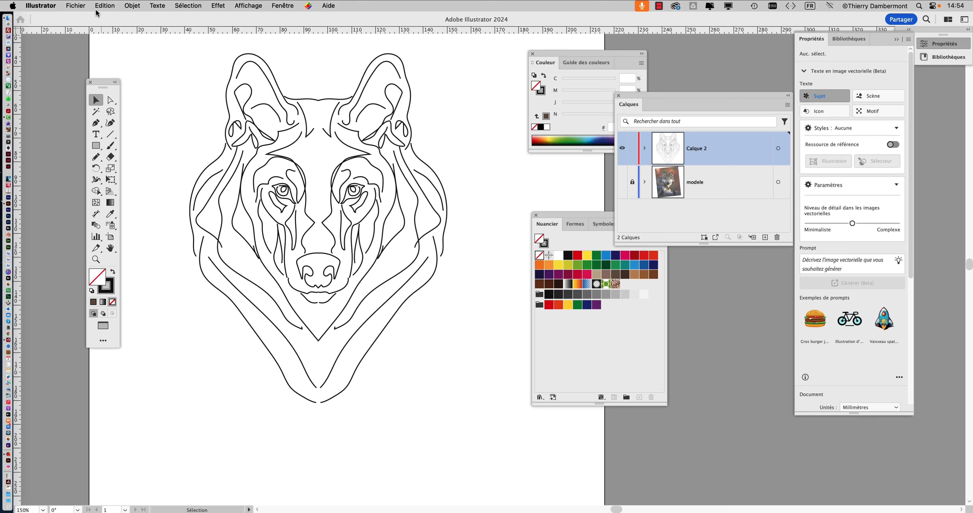
Save the document on the computer as loup - 02.ai in the symétrie 2 folder, in Illustrator 2020 format.
{"action": "left_click", "coordinate": [75, 5]}
{"action": "left_click", "coordinate": [92, 109]}
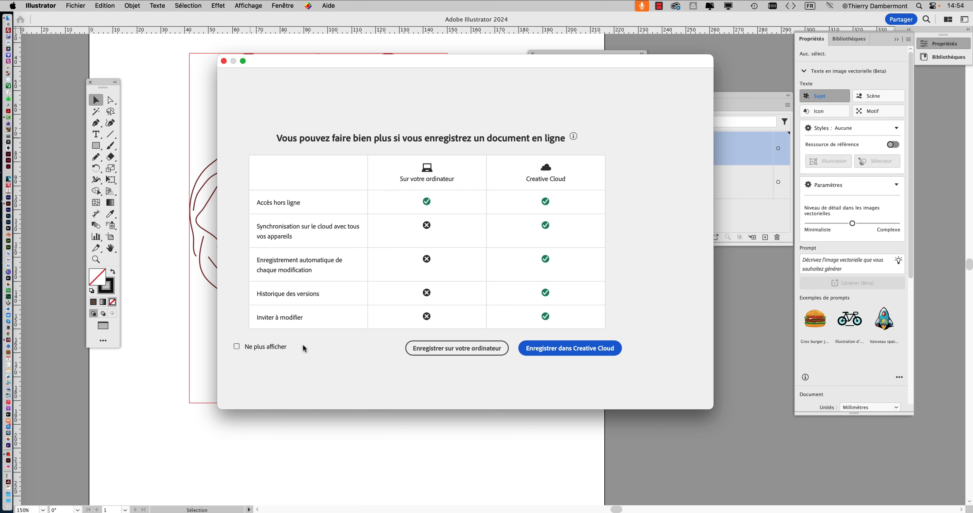
{"action": "left_click", "coordinate": [269, 348]}
{"action": "key", "text": "super+shift+s"}
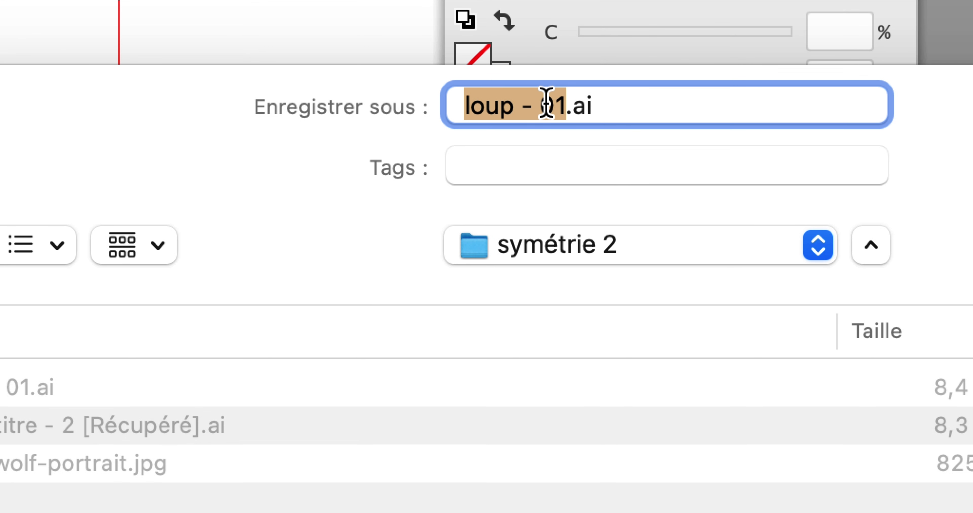
{"action": "left_click", "coordinate": [548, 102]}
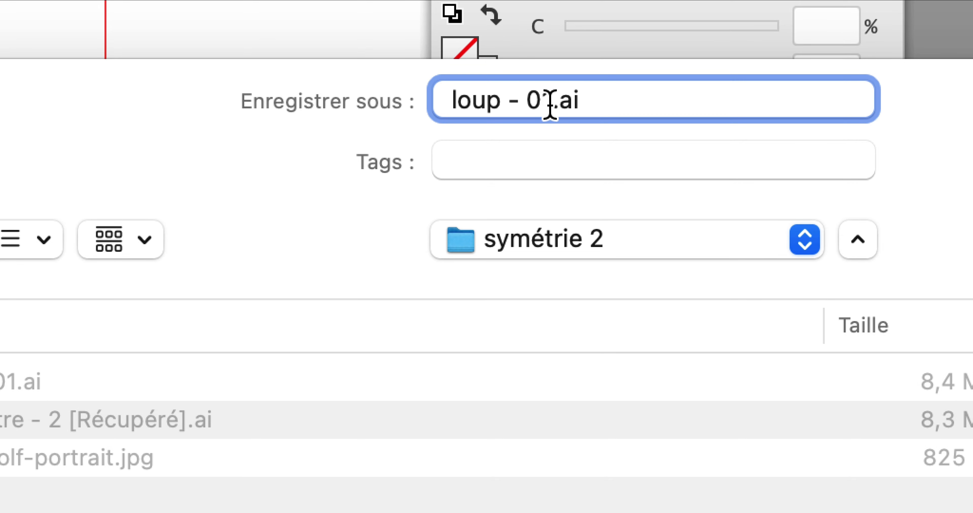
{"action": "left_click_drag", "start_coordinate": [551, 102], "coordinate": [543, 114]}
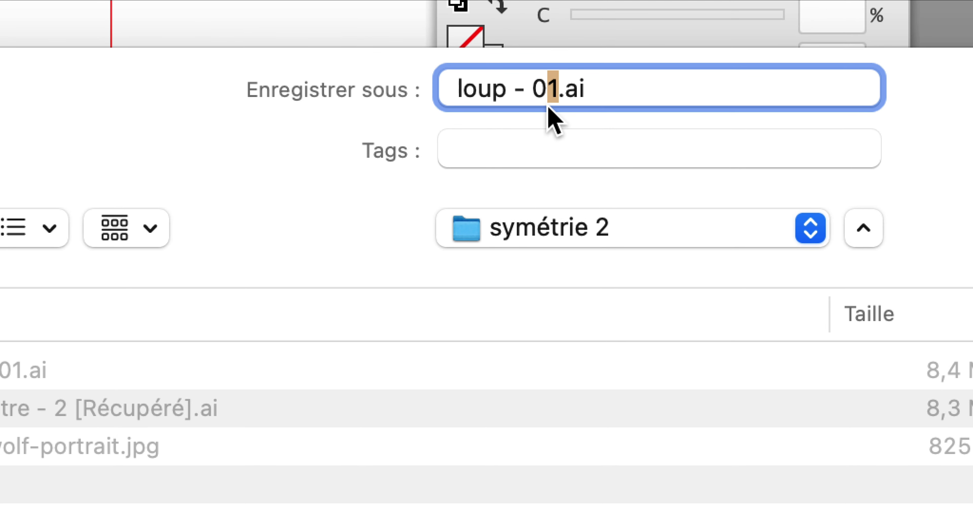
{"action": "type", "text": "2"}
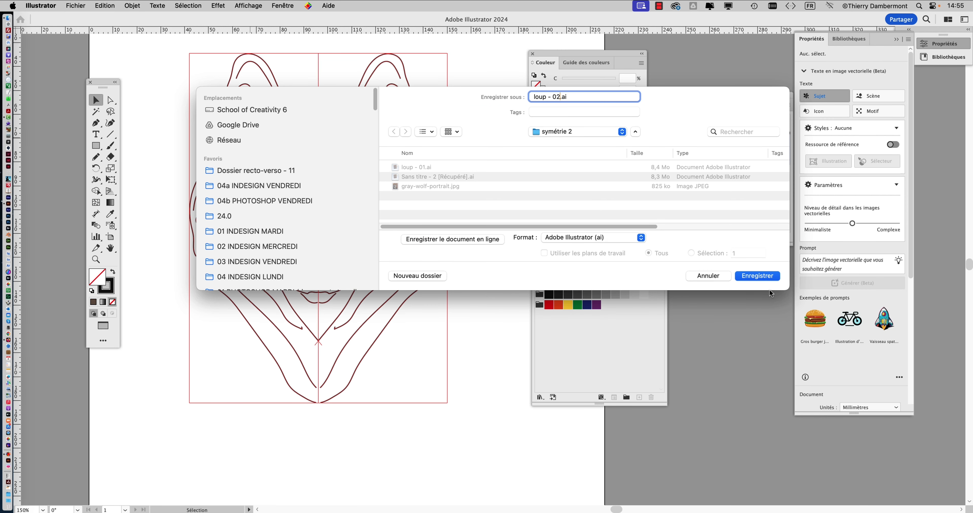
{"action": "left_click", "coordinate": [767, 276]}
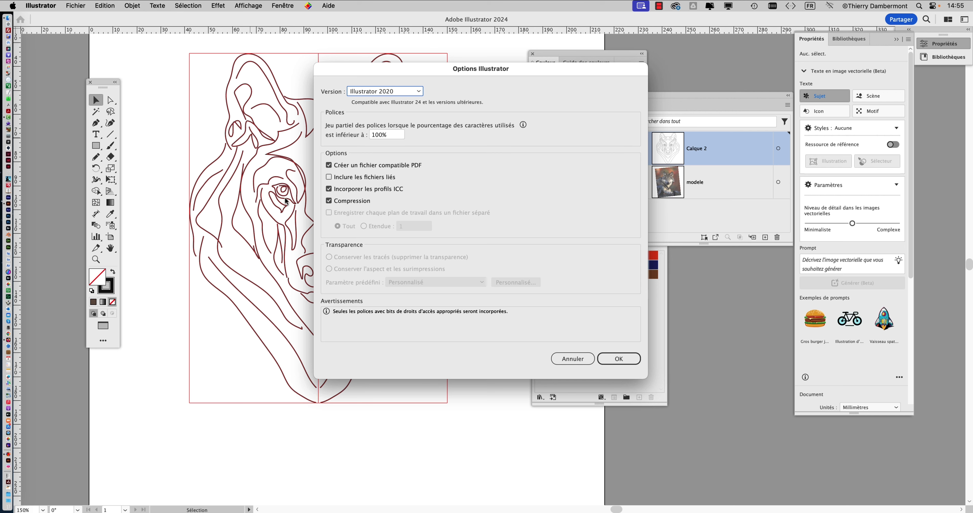
{"action": "left_click", "coordinate": [618, 357]}
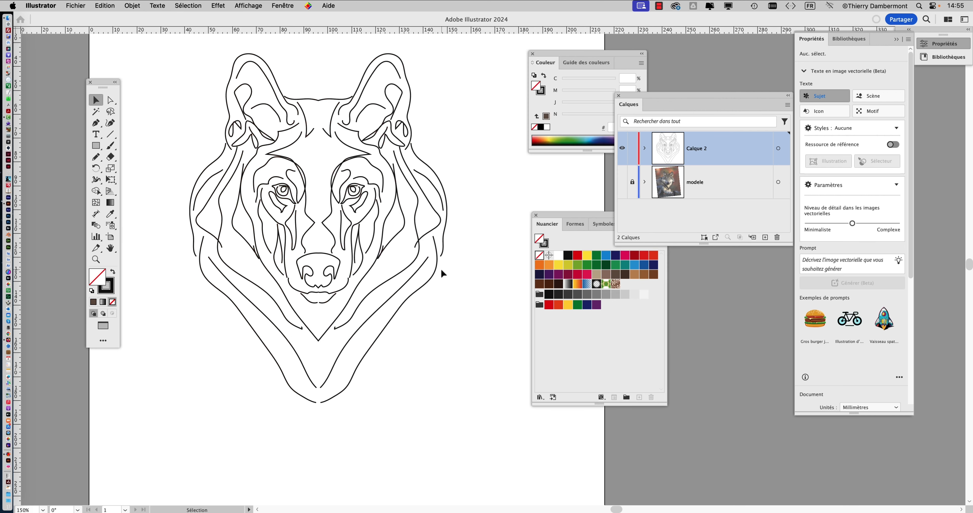
Turn on the bounding box display for the mirrored wolf drawing, and deselect the artwork.
{"action": "key", "text": "super+a"}
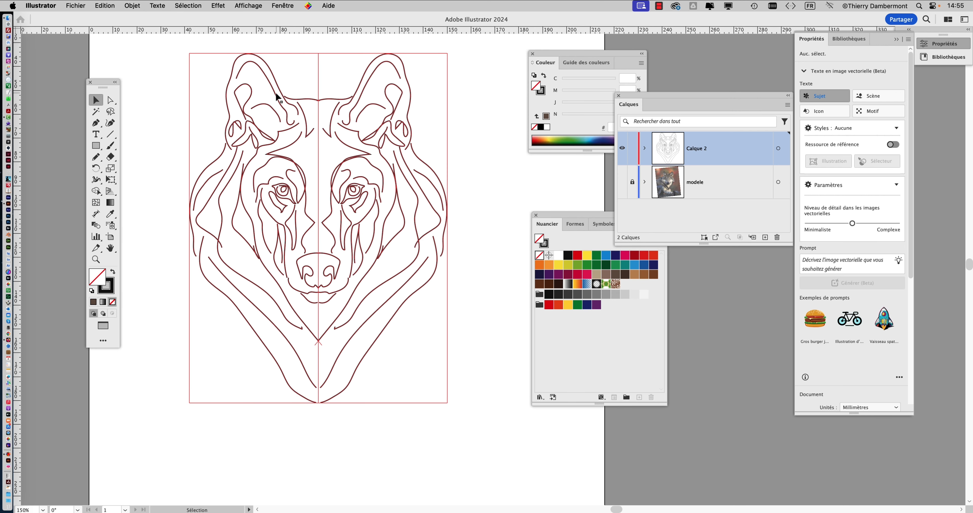
{"action": "scroll", "coordinate": [280, 153], "scroll_direction": "down", "scroll_amount": 1}
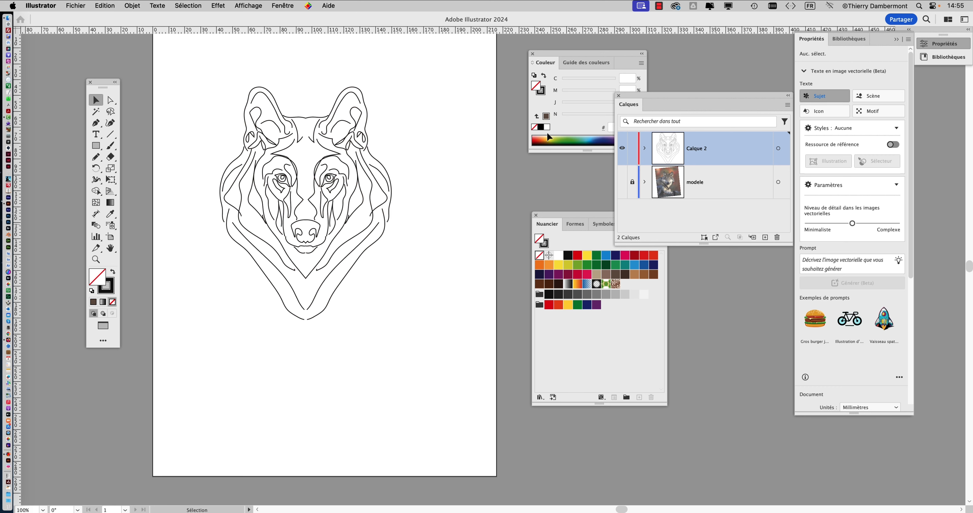
{"action": "left_click", "coordinate": [282, 155]}
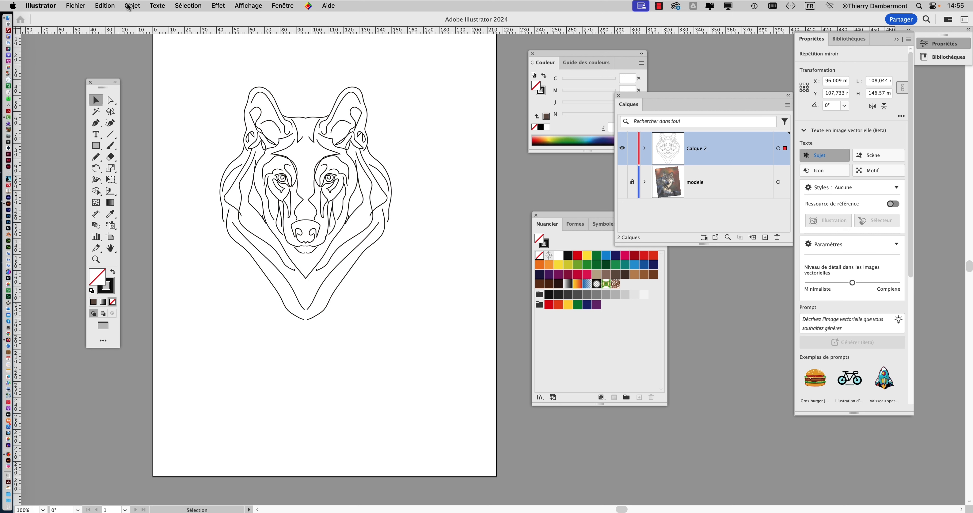
{"action": "left_click", "coordinate": [248, 5]}
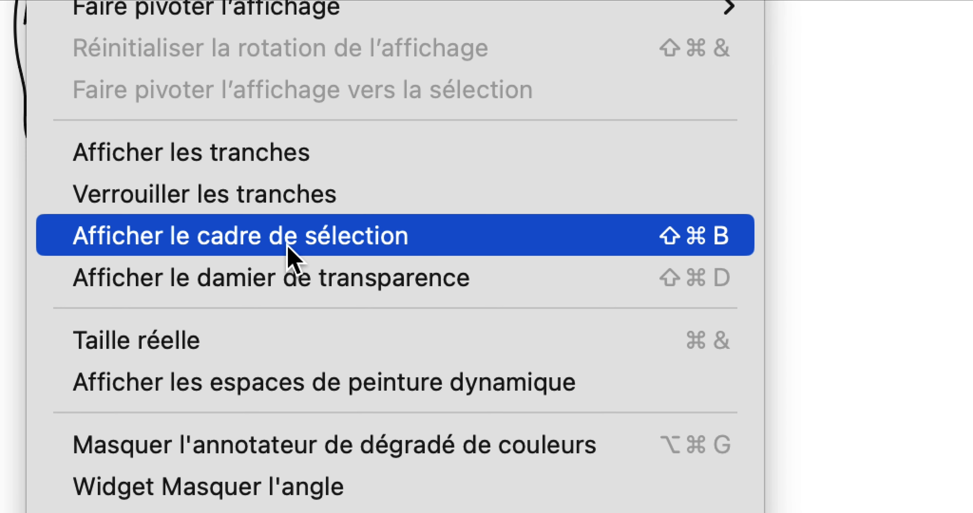
{"action": "left_click", "coordinate": [288, 247]}
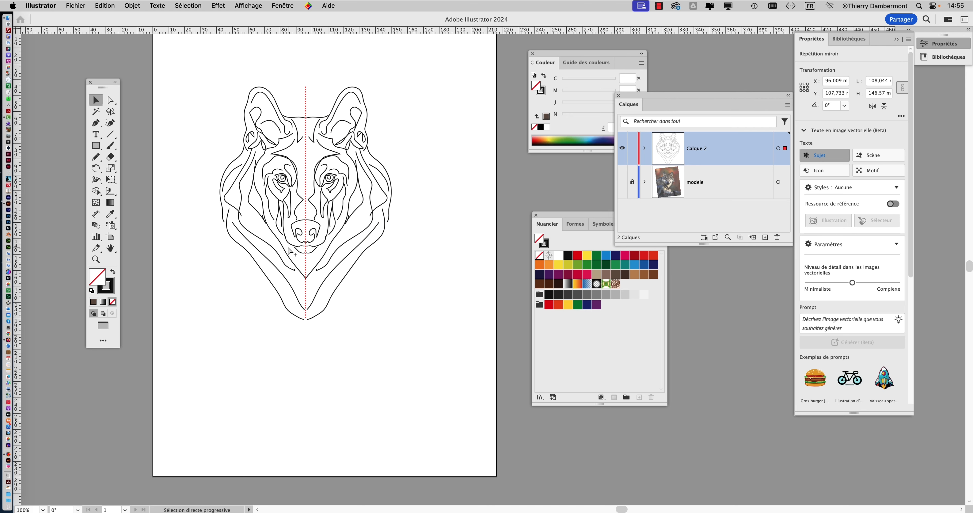
{"action": "left_click", "coordinate": [290, 249]}
{"action": "left_click", "coordinate": [446, 143]}
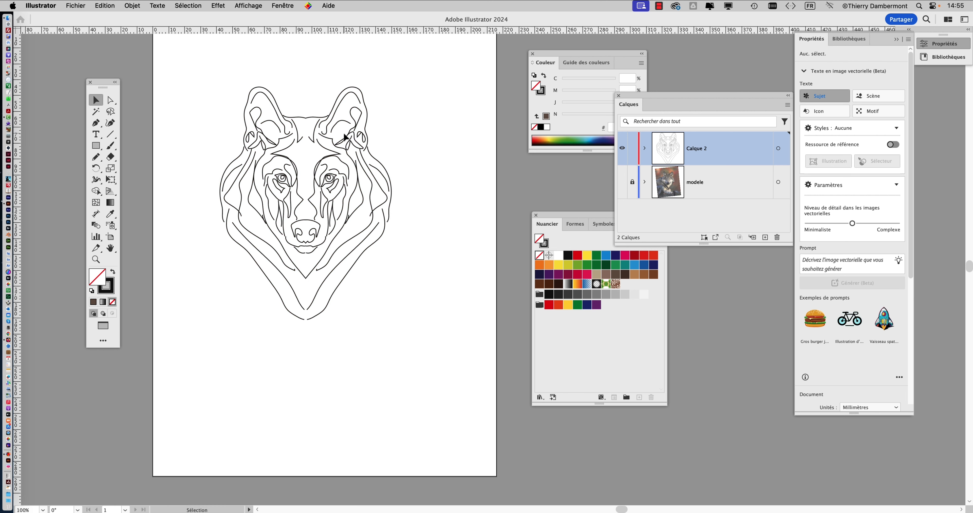
Try releasing the mirror repeat on the complete wolf drawing, and undo the release.
{"action": "left_click", "coordinate": [335, 112]}
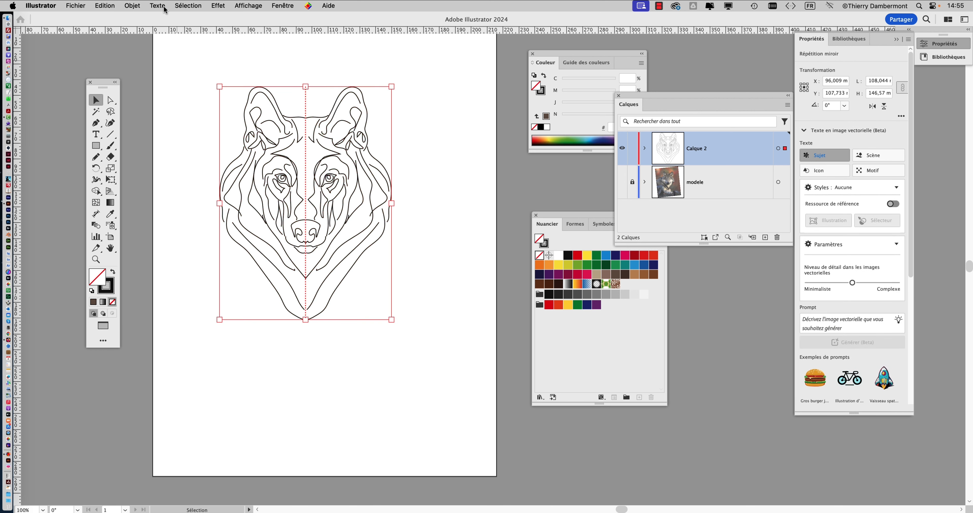
{"action": "left_click", "coordinate": [130, 5]}
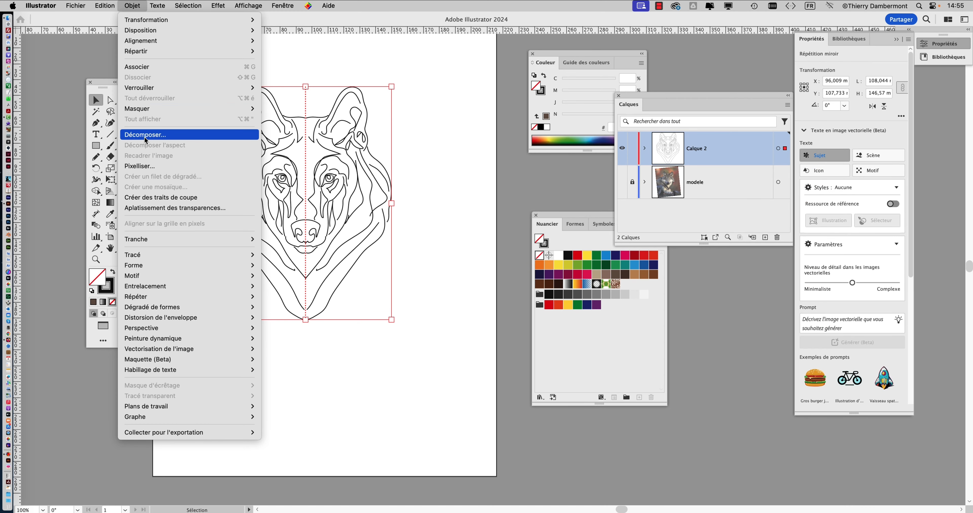
{"action": "left_click", "coordinate": [432, 128]}
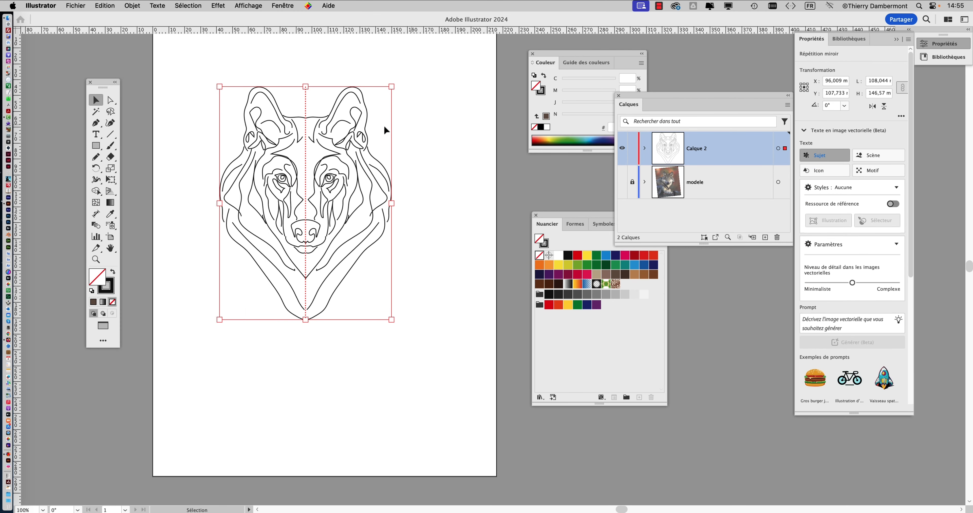
{"action": "left_click", "coordinate": [130, 5]}
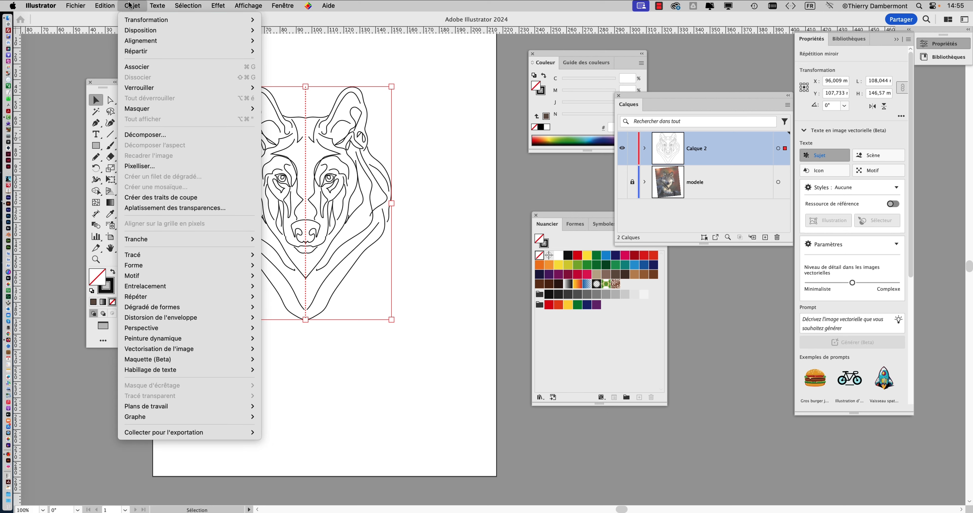
{"action": "mouse_move", "coordinate": [146, 298]}
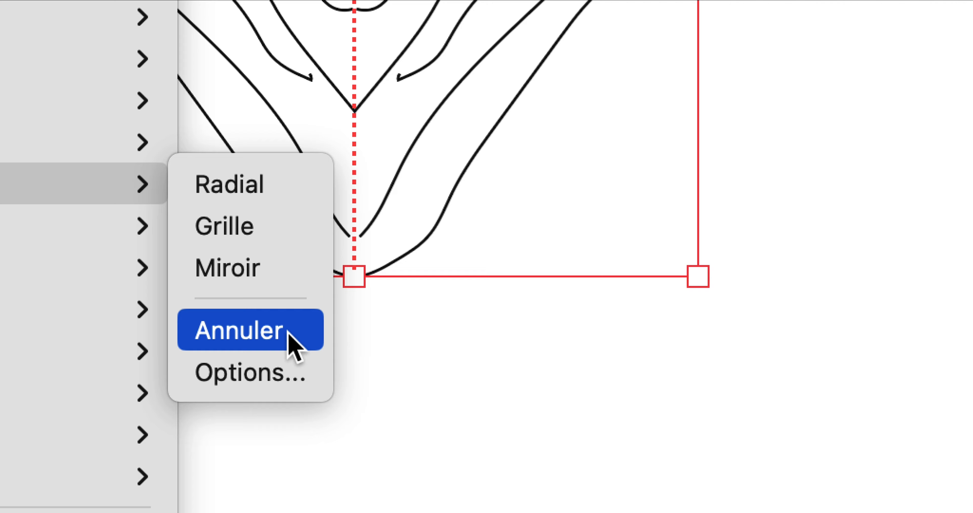
{"action": "left_click", "coordinate": [289, 340]}
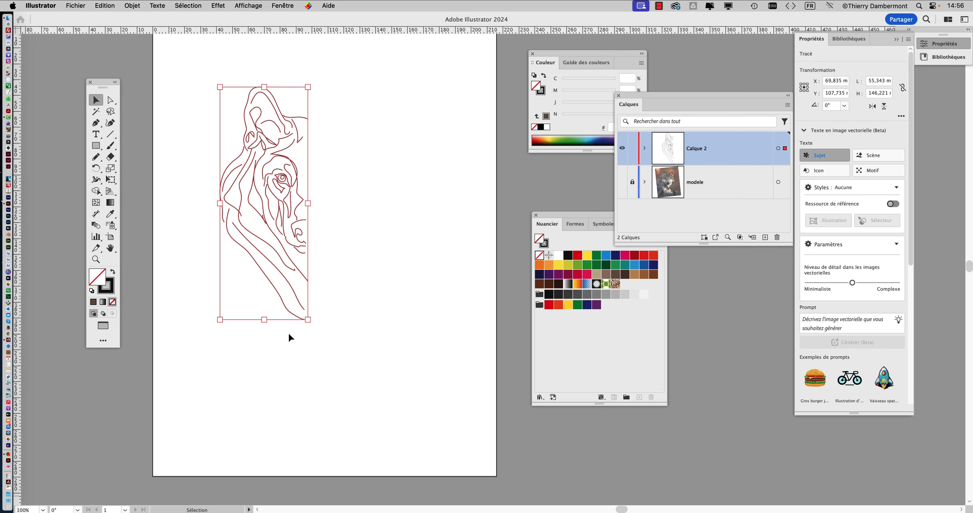
{"action": "key", "text": "super+z"}
{"action": "left_click", "coordinate": [289, 334]}
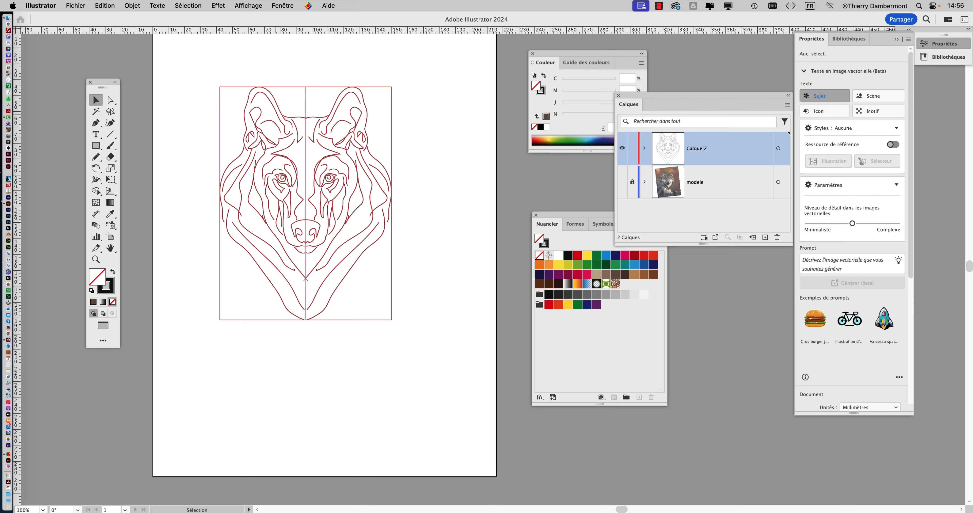
Expand Calque 2 to show its mirror repeat object, and release the repeat to keep only the original half of the wolf.
{"action": "left_click", "coordinate": [276, 114]}
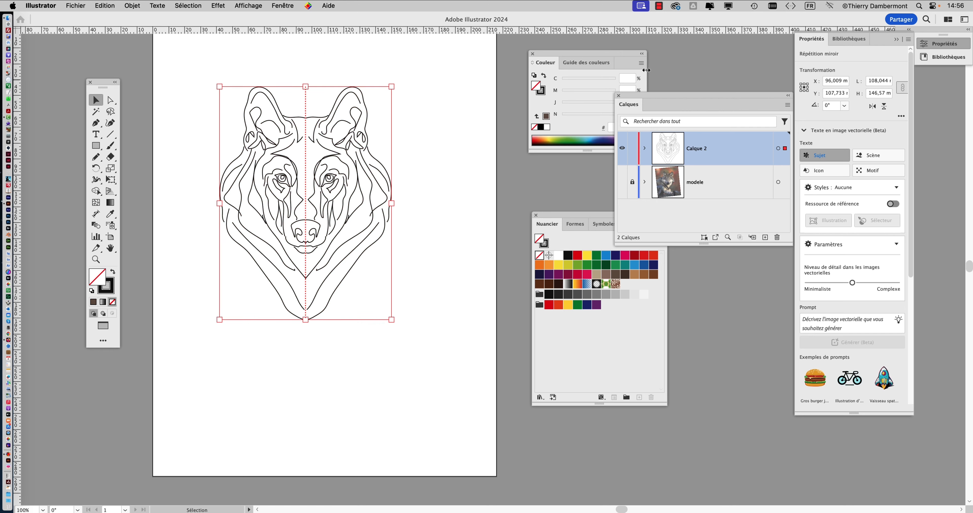
{"action": "left_click_drag", "start_coordinate": [645, 96], "coordinate": [441, 134]}
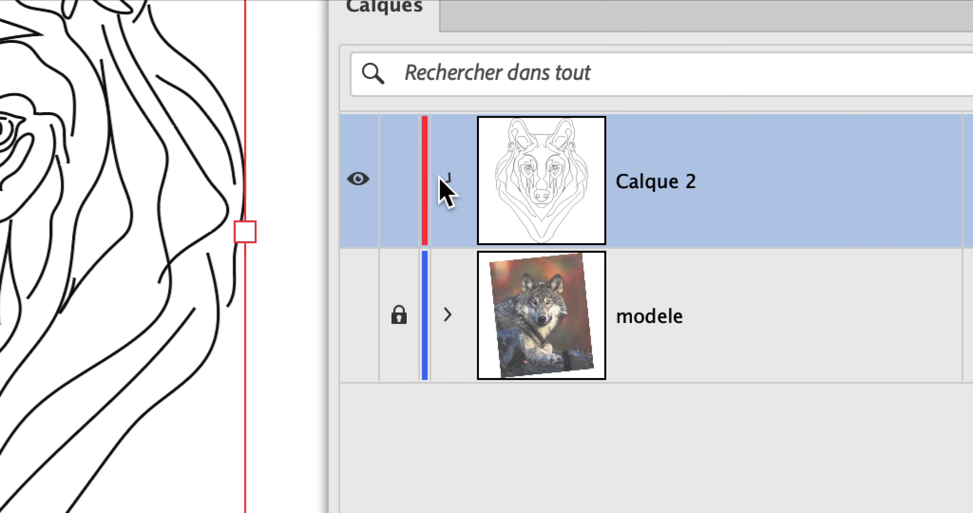
{"action": "left_click", "coordinate": [455, 362]}
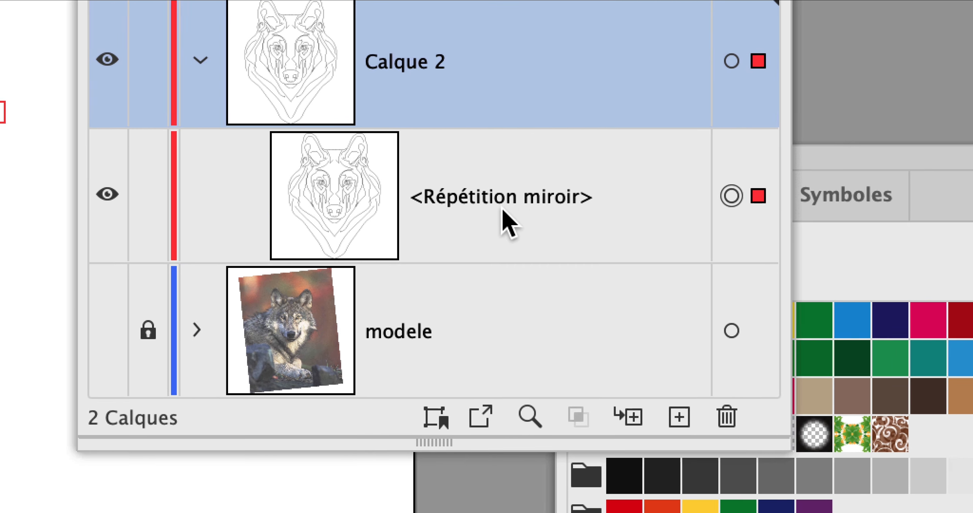
{"action": "left_click", "coordinate": [291, 219]}
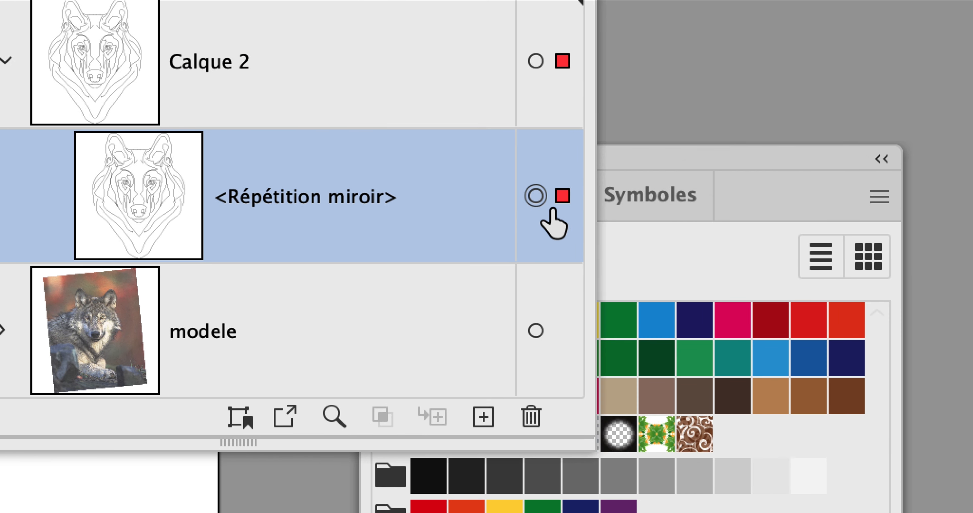
{"action": "key", "text": "super+z"}
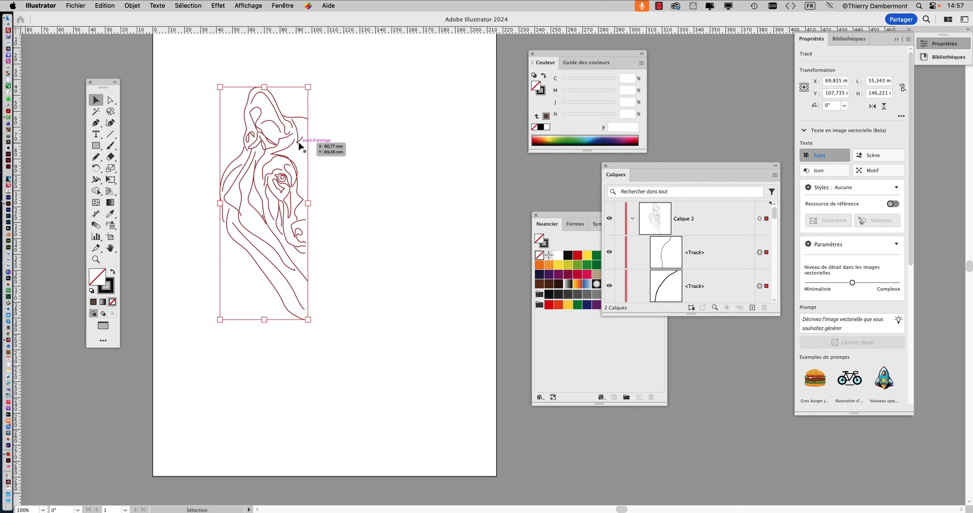
Hide the bounding box display for the half wolf drawing, and deselect its paths.
{"action": "scroll", "coordinate": [299, 143], "scroll_direction": "up", "scroll_amount": 1}
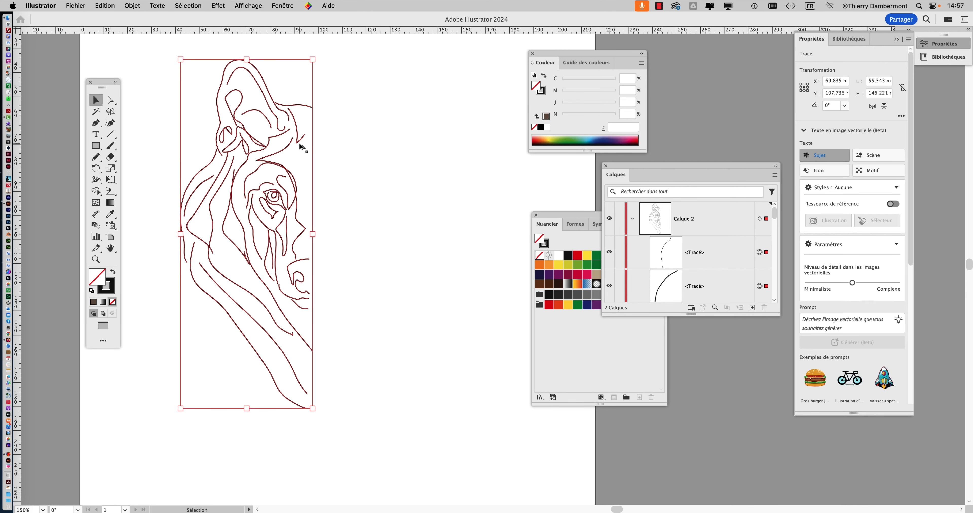
{"action": "scroll", "coordinate": [301, 148], "scroll_direction": "up", "scroll_amount": 1}
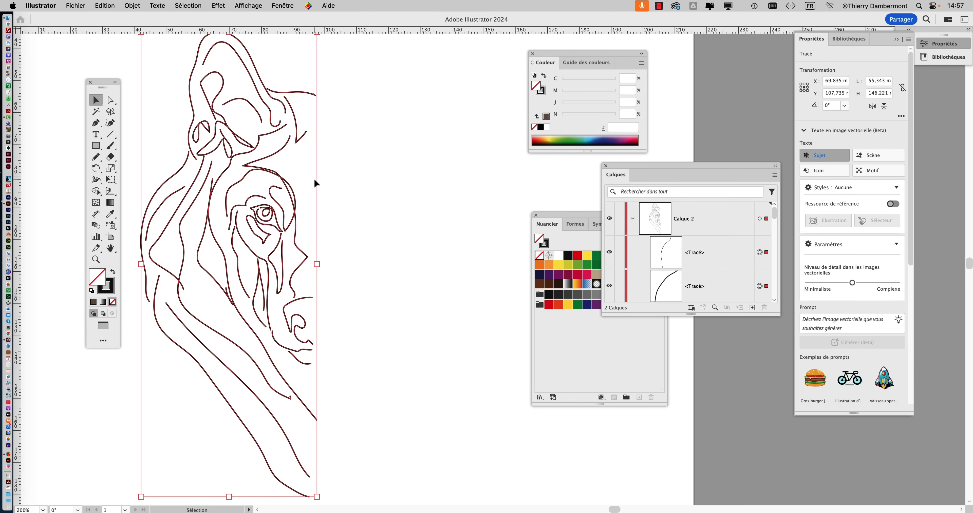
{"action": "left_click", "coordinate": [255, 6]}
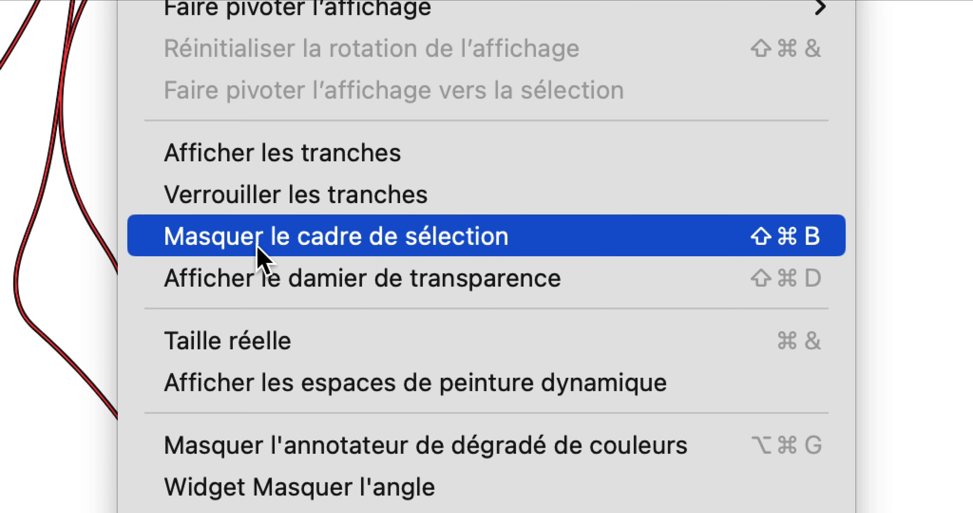
{"action": "left_click", "coordinate": [258, 238]}
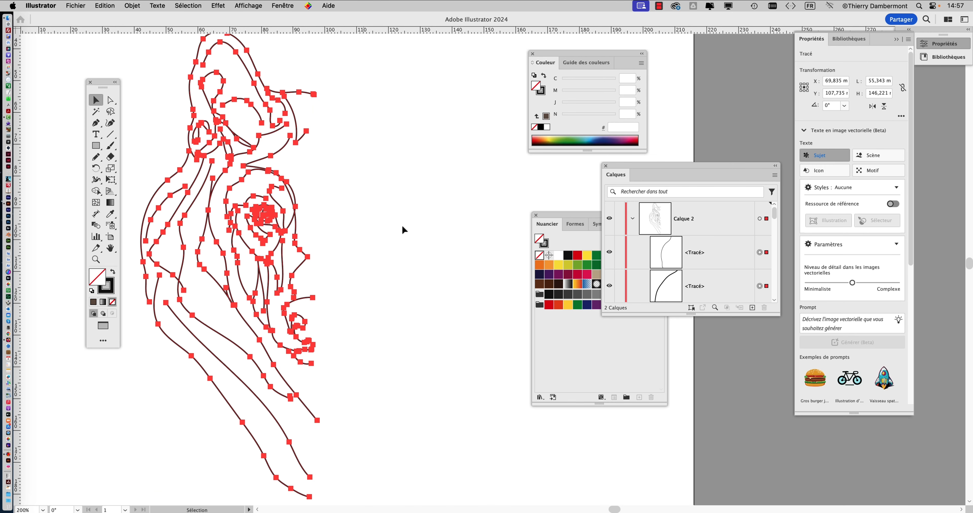
{"action": "key", "text": "super+minus"}
{"action": "left_click_drag", "start_coordinate": [142, 52], "coordinate": [375, 435]}
{"action": "left_click", "coordinate": [162, 56]}
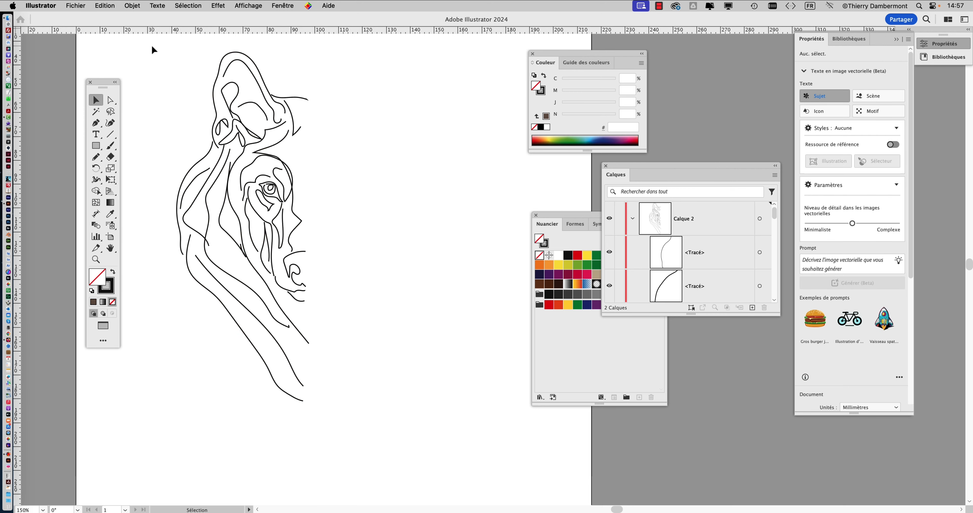
Select all paths of the half wolf and store them as a saved selection named Sélection 1.
{"action": "mouse_move", "coordinate": [151, 44]}
{"action": "left_mouse_down"}
{"action": "mouse_move", "coordinate": [280, 181]}
{"action": "mouse_move", "coordinate": [376, 428]}
{"action": "left_mouse_up"}
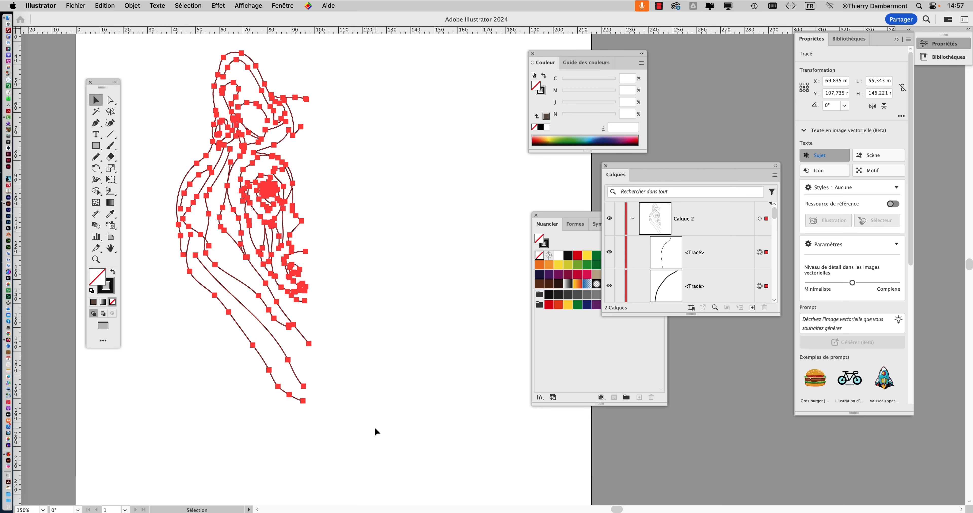
{"action": "key", "text": "super+alt"}
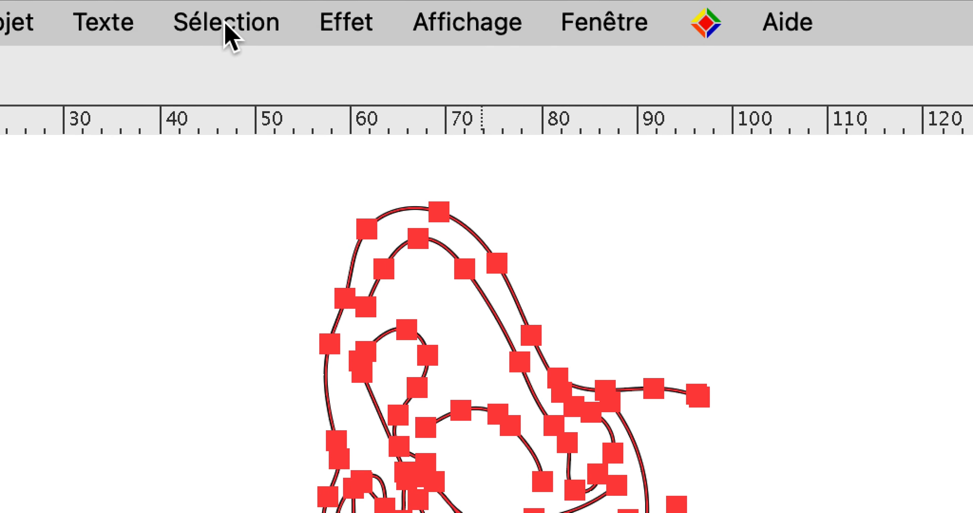
{"action": "left_click", "coordinate": [100, 25]}
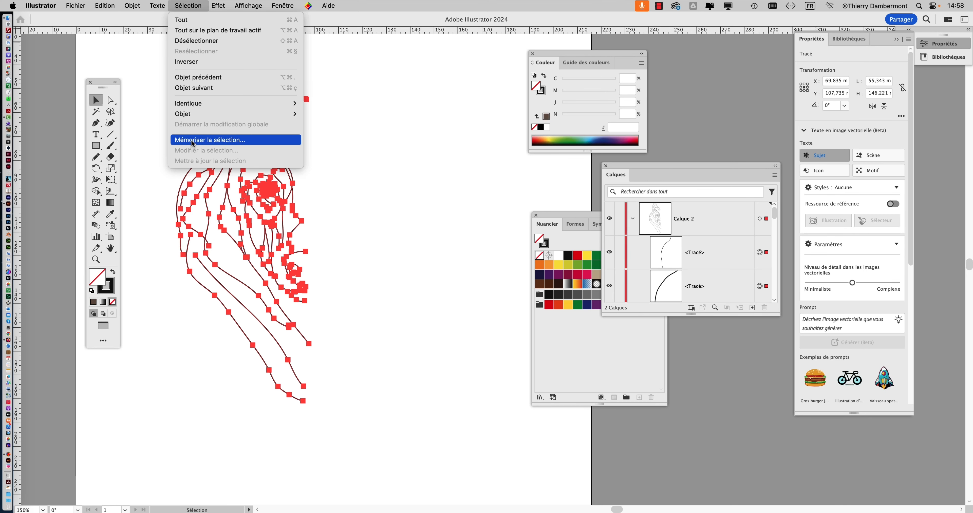
{"action": "left_click", "coordinate": [192, 143]}
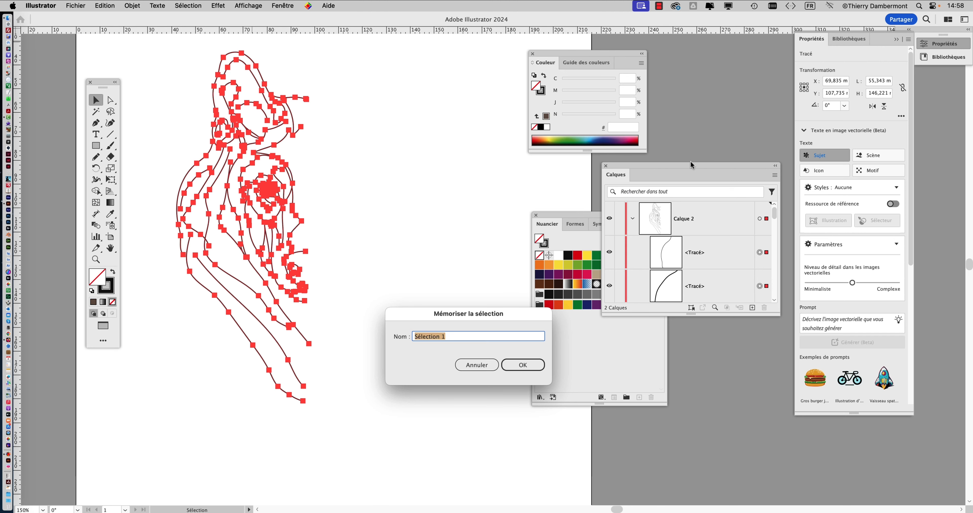
{"action": "left_click_drag", "start_coordinate": [476, 320], "coordinate": [429, 144]}
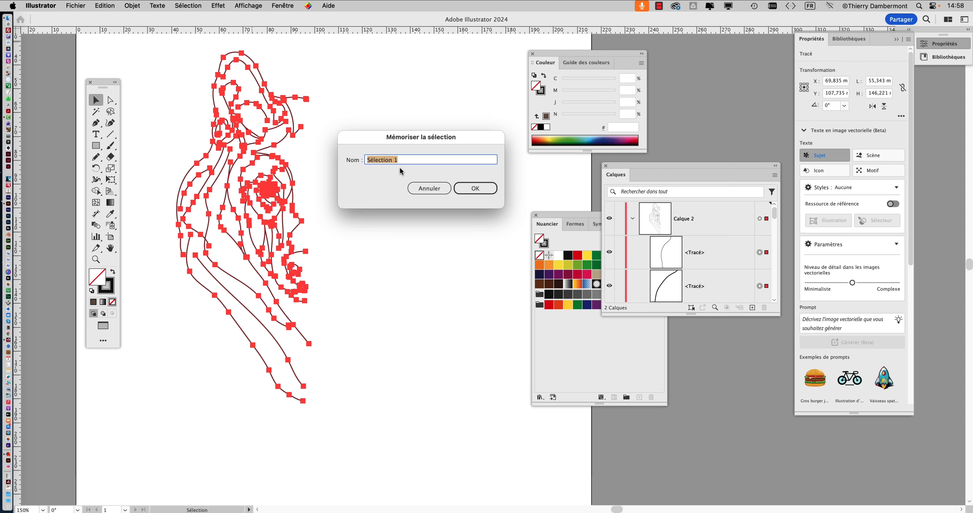
{"action": "left_click", "coordinate": [760, 262]}
{"action": "left_click", "coordinate": [491, 191]}
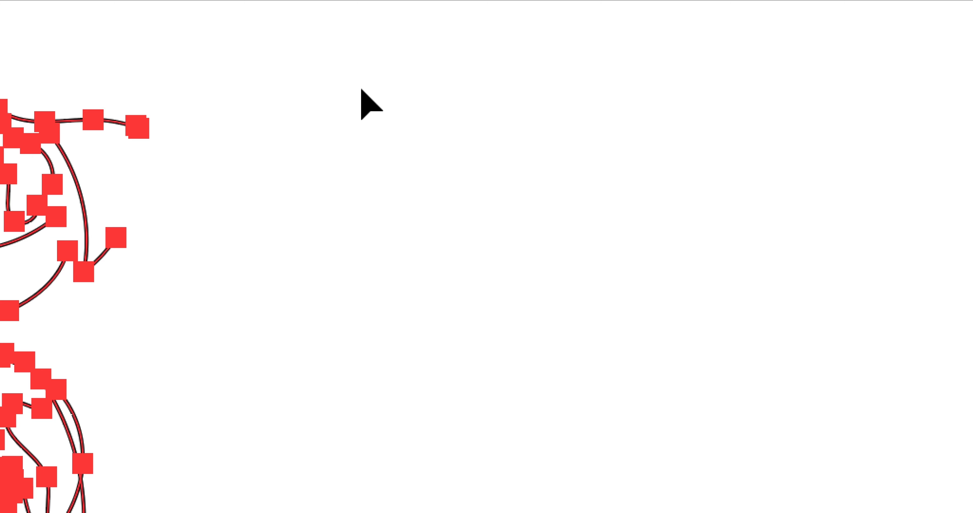
Test the stored selection by deselecting the artwork, recalling Sélection 1 and clearing the selection again.
{"action": "left_click", "coordinate": [362, 90]}
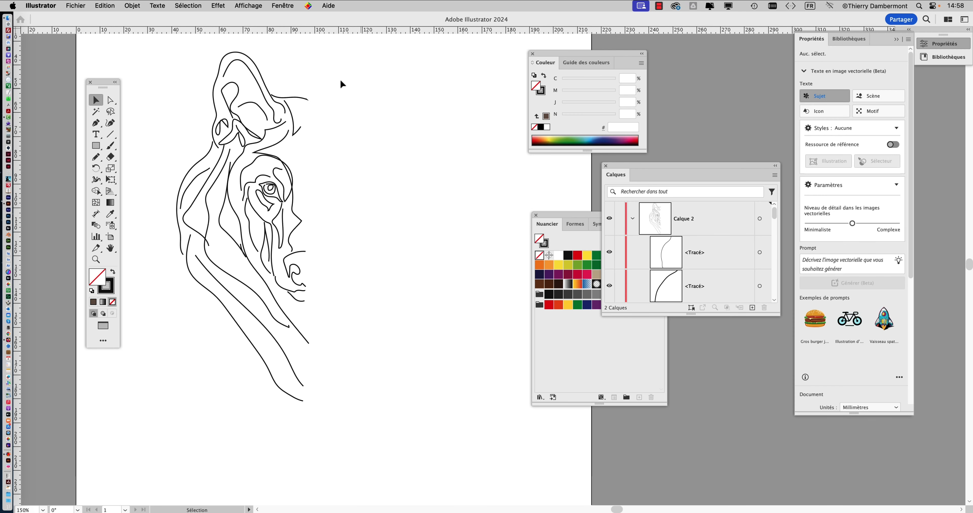
{"action": "left_click", "coordinate": [189, 6]}
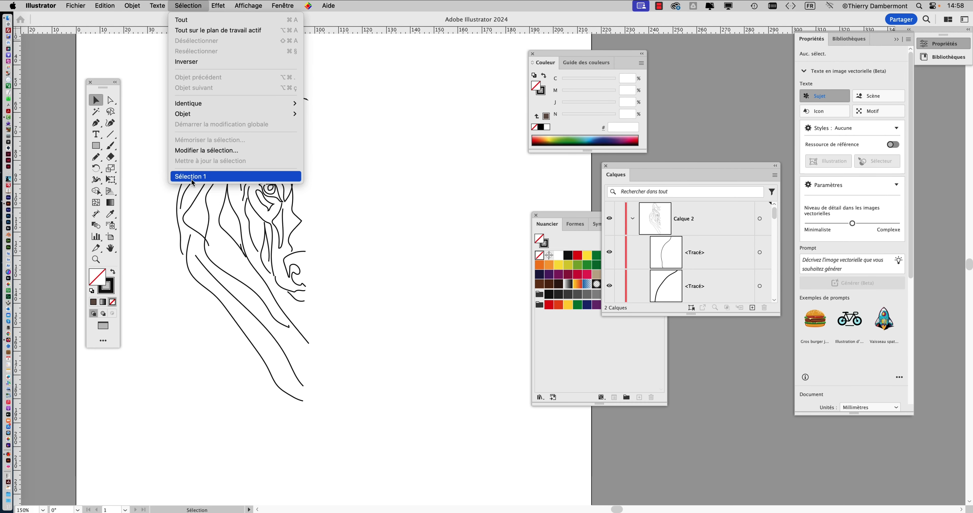
{"action": "left_click", "coordinate": [192, 177]}
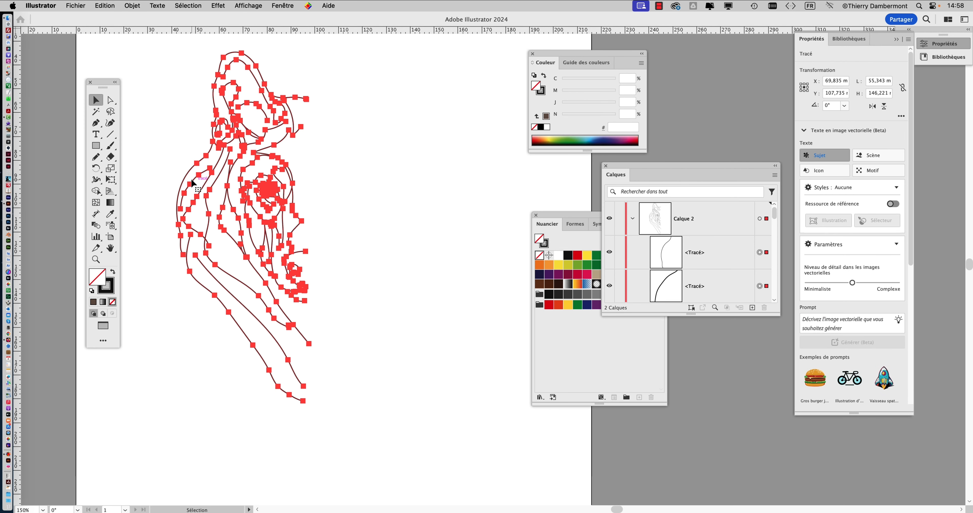
{"action": "left_click", "coordinate": [372, 98]}
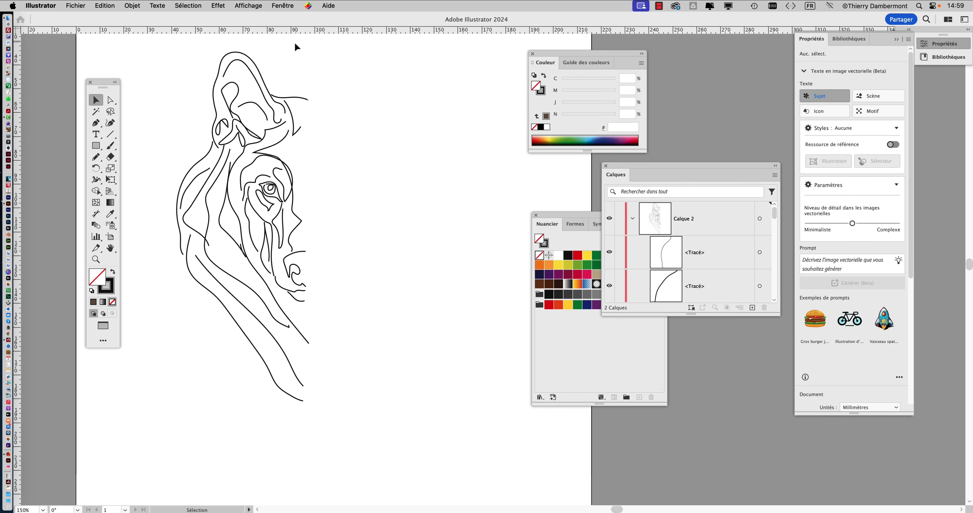
Select the half wolf and create a mirrored copy of it across the vertical axis with the preview on.
{"action": "left_click", "coordinate": [306, 93]}
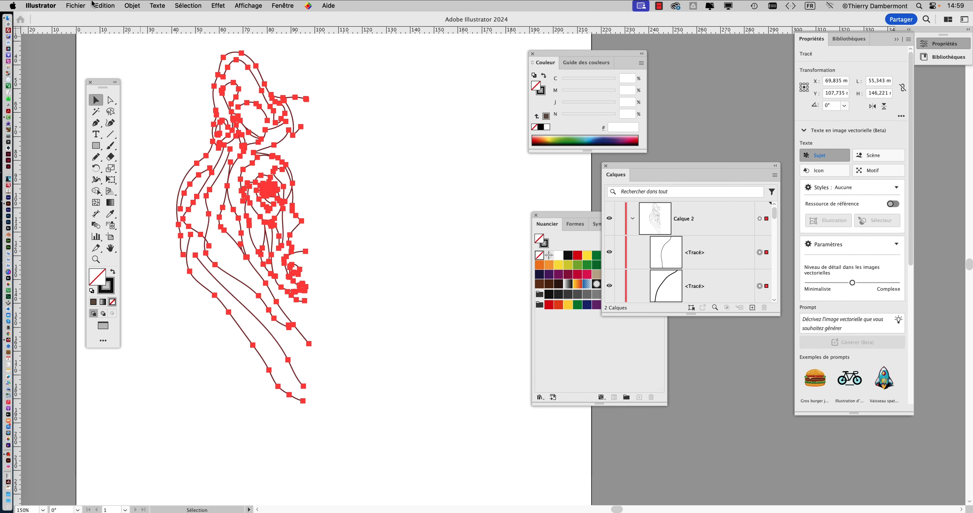
{"action": "left_click", "coordinate": [132, 5]}
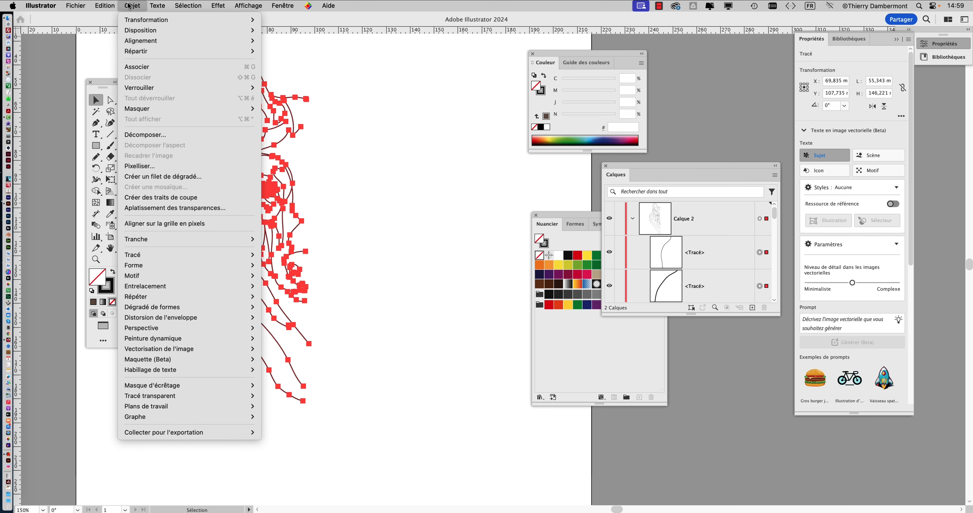
{"action": "mouse_move", "coordinate": [134, 21]}
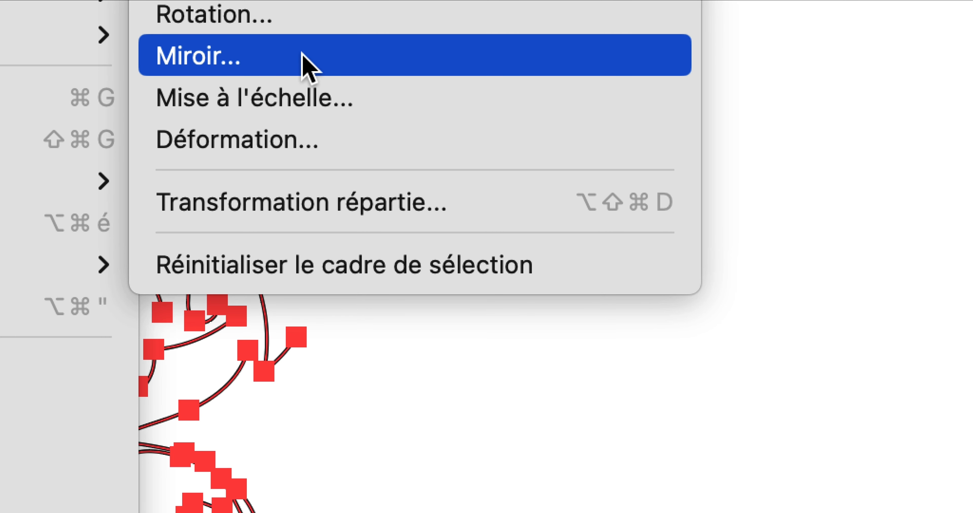
{"action": "left_click", "coordinate": [302, 55]}
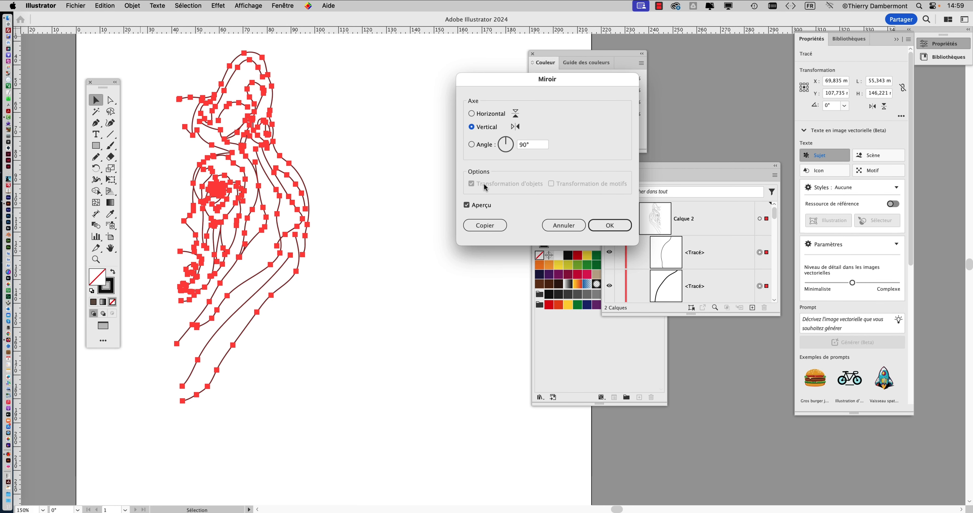
{"action": "left_click", "coordinate": [400, 508]}
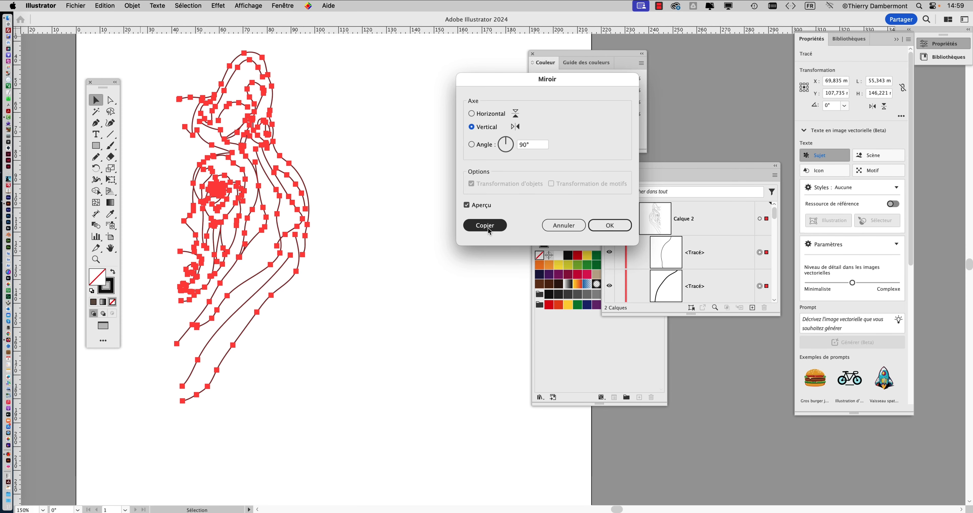
{"action": "left_click", "coordinate": [485, 226]}
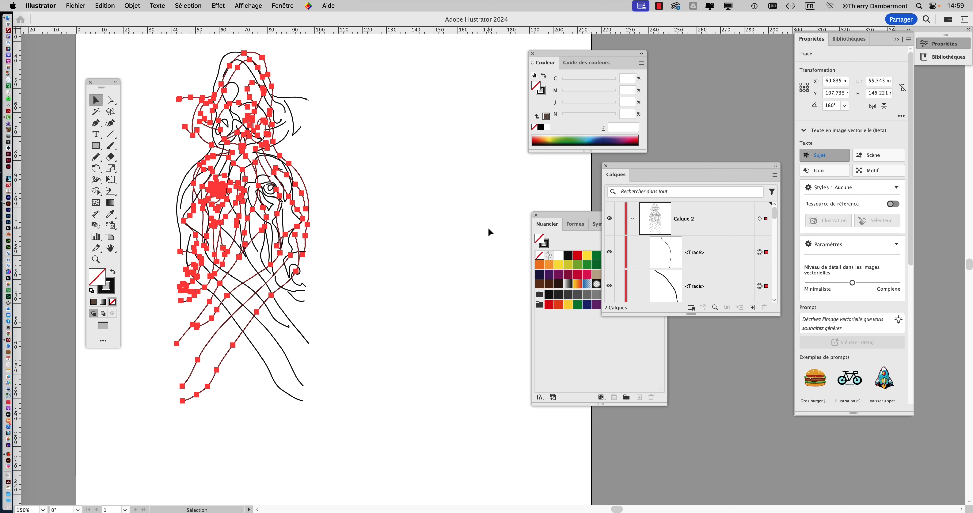
Deselect the mirrored copy and recall Sélection 1 to select the original half of the wolf.
{"action": "left_click", "coordinate": [407, 135]}
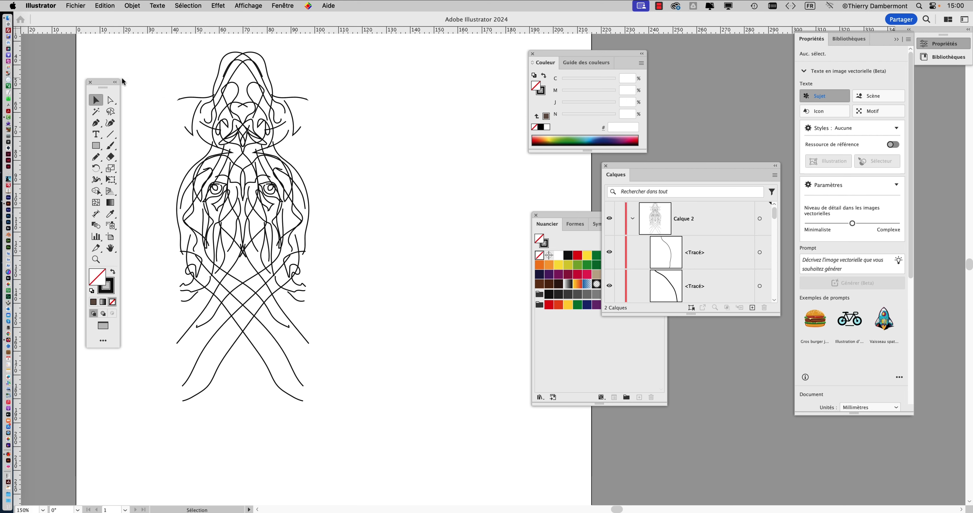
{"action": "left_click", "coordinate": [188, 4]}
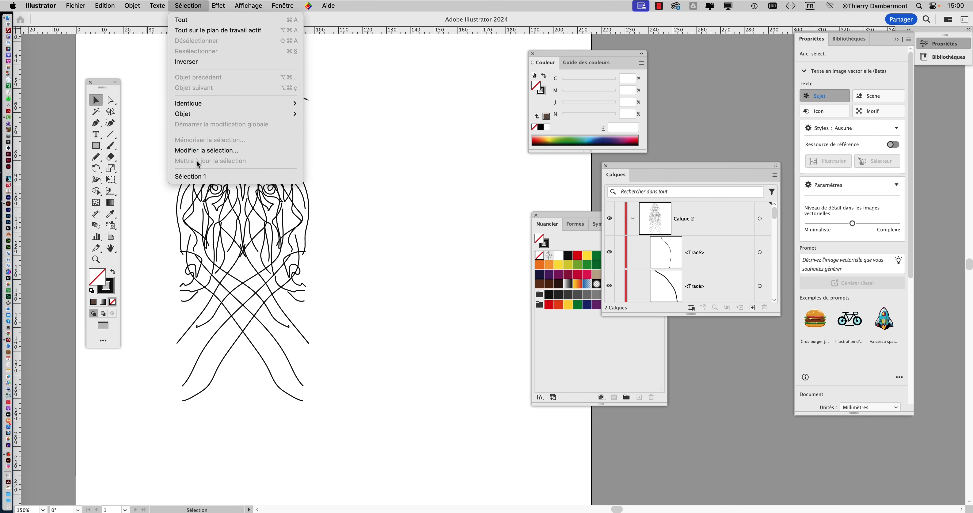
{"action": "left_click", "coordinate": [200, 175]}
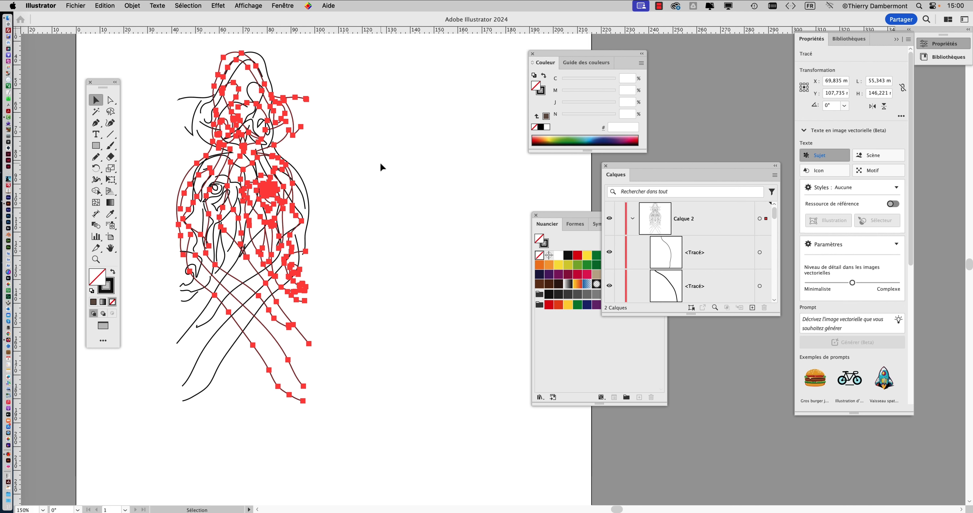
Try locking the original half of the wolf, and undo back to the overlapping mirrored copy.
{"action": "left_click", "coordinate": [136, 6]}
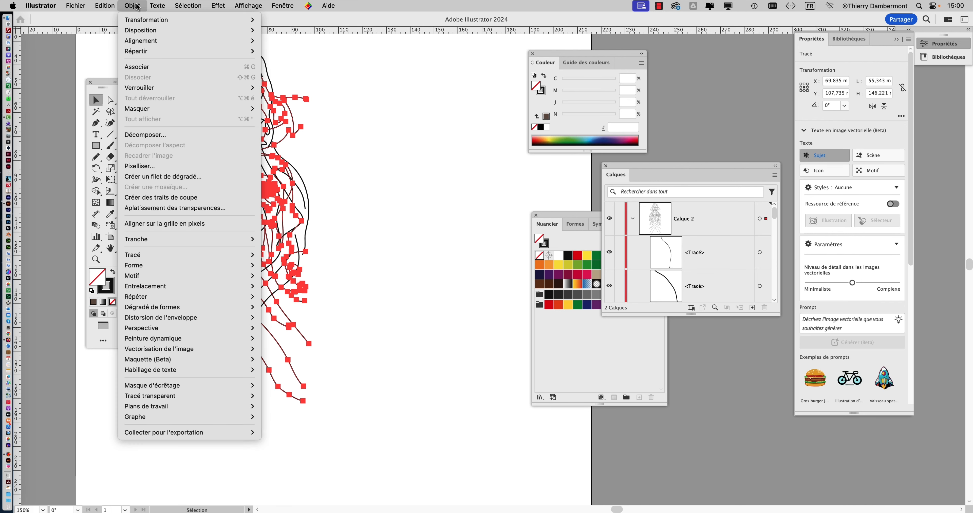
{"action": "mouse_move", "coordinate": [146, 92]}
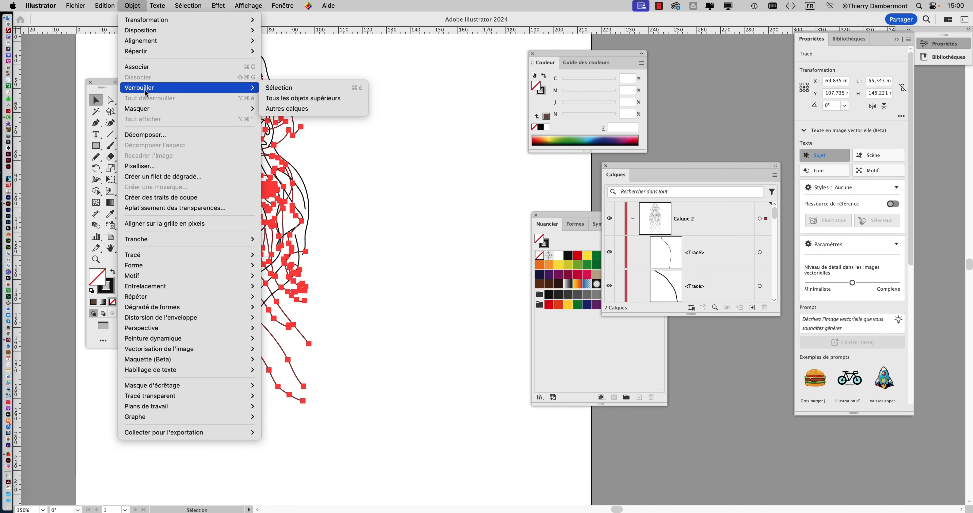
{"action": "left_click", "coordinate": [276, 92]}
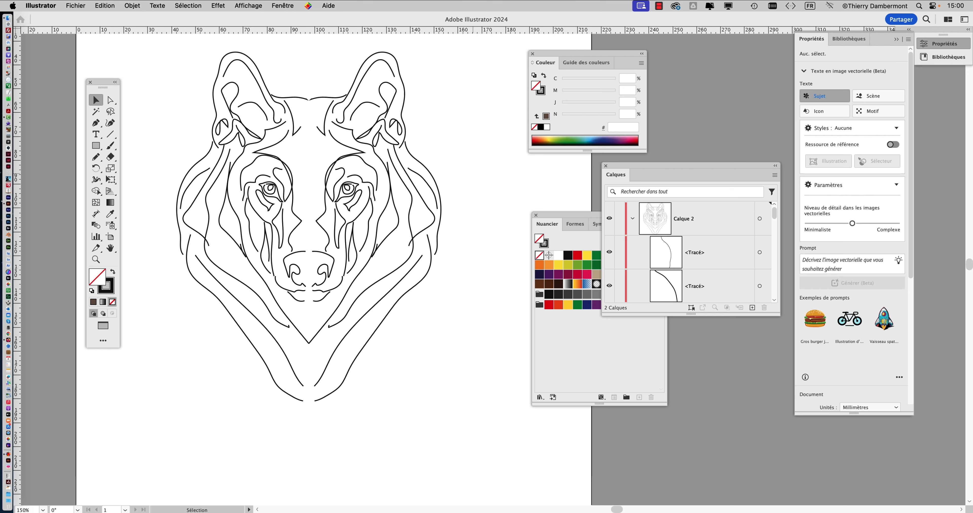
{"action": "key", "text": "a"}
{"action": "key", "text": "ctrl+a"}
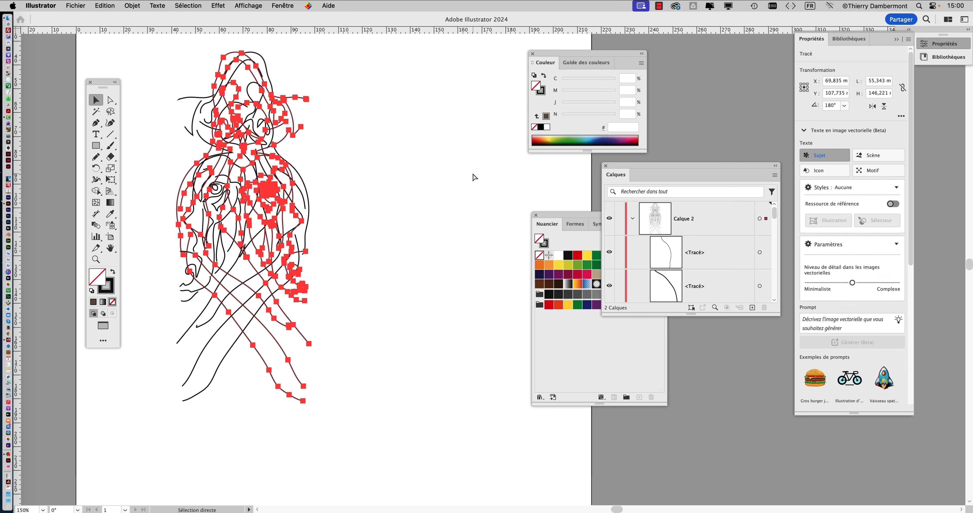
{"action": "key", "text": "v"}
{"action": "key", "text": "super+z"}
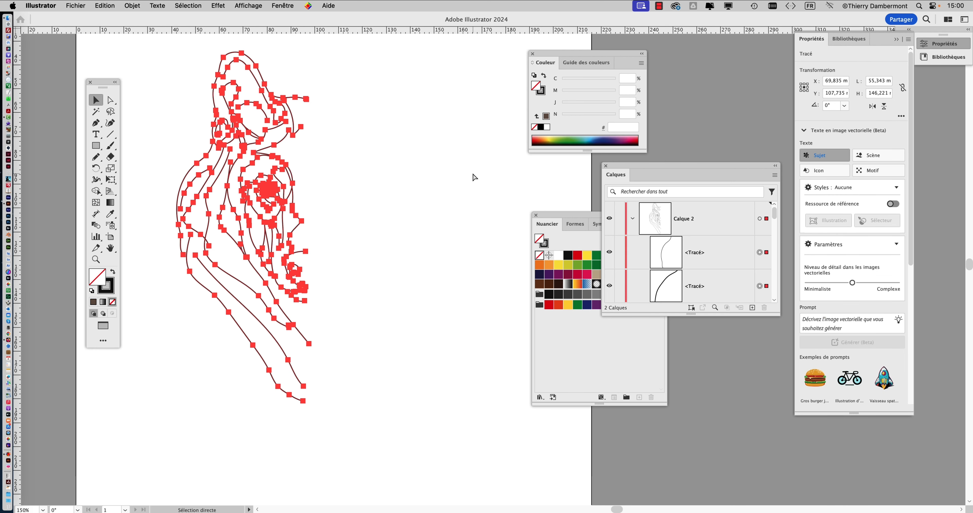
{"action": "key", "text": "super+shift+z"}
Recall Sélection 1 to select the original half of the wolf and lock its paths.
{"action": "left_click", "coordinate": [370, 99]}
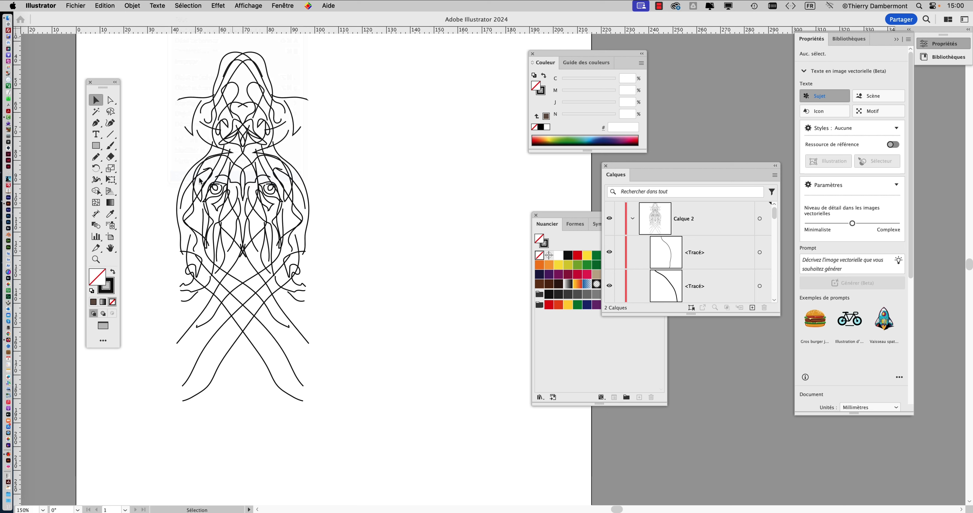
{"action": "left_click", "coordinate": [200, 181]}
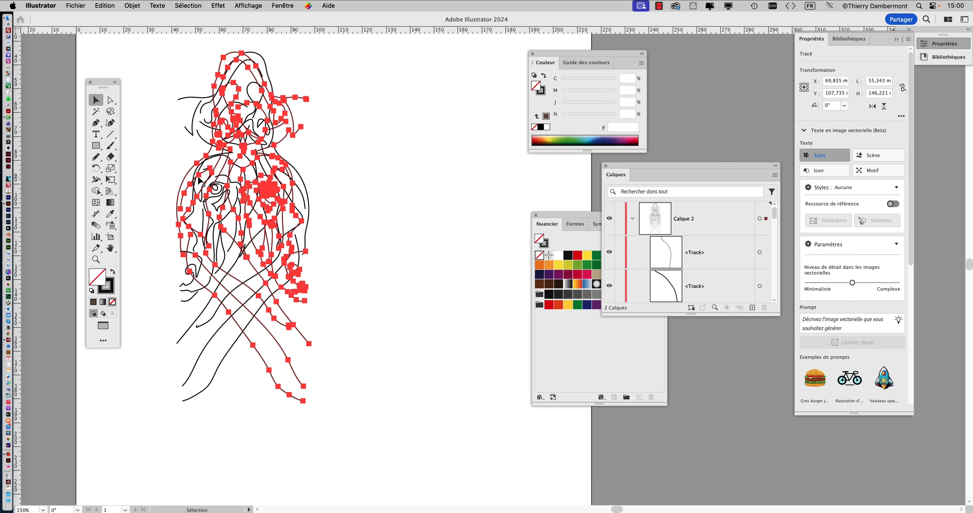
{"action": "left_click", "coordinate": [133, 6]}
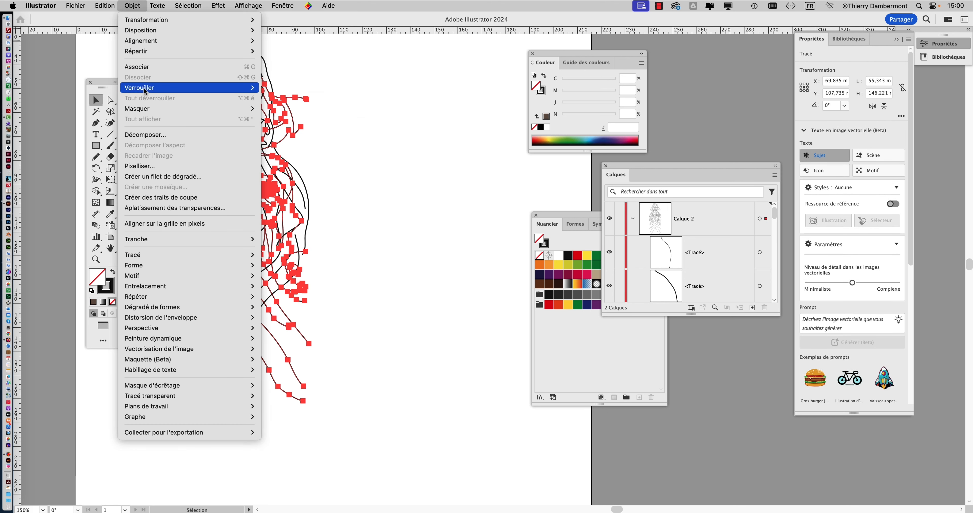
{"action": "mouse_move", "coordinate": [227, 87]}
{"action": "left_click", "coordinate": [287, 90]}
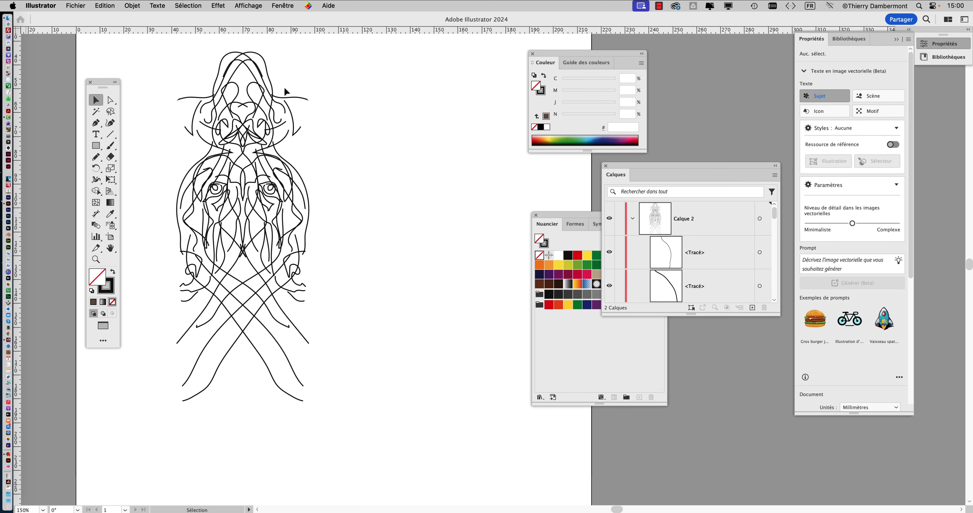
Move the unlocked mirrored half sideways until it meets the original half and completes the wolf's head, and deselect it.
{"action": "left_click_drag", "start_coordinate": [185, 98], "coordinate": [312, 96]}
{"action": "left_click", "coordinate": [427, 102]}
{"action": "scroll", "coordinate": [437, 183], "scroll_direction": "down", "scroll_amount": 1}
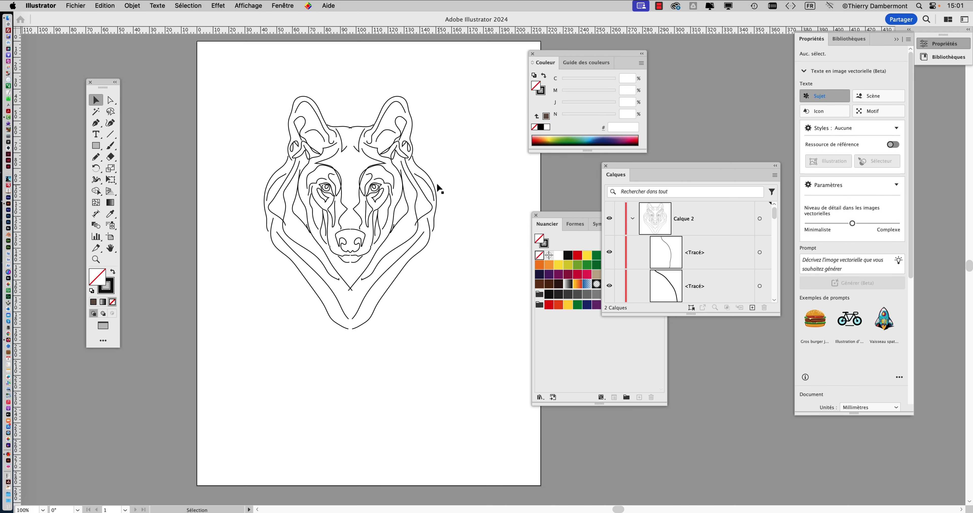
Save the document under the new name loup - 03.ai in the symétrie 2 folder, accepting the Illustrator options.
{"action": "left_click", "coordinate": [77, 6]}
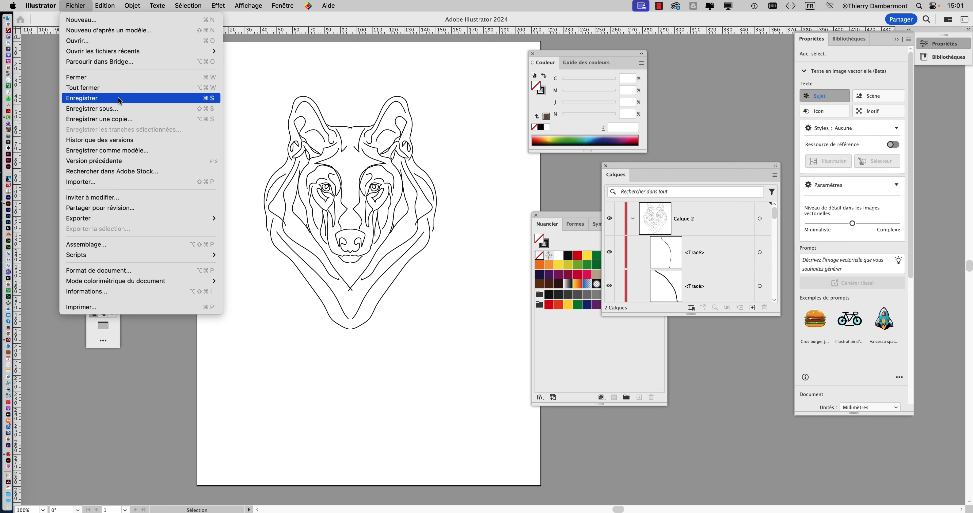
{"action": "left_click", "coordinate": [119, 108]}
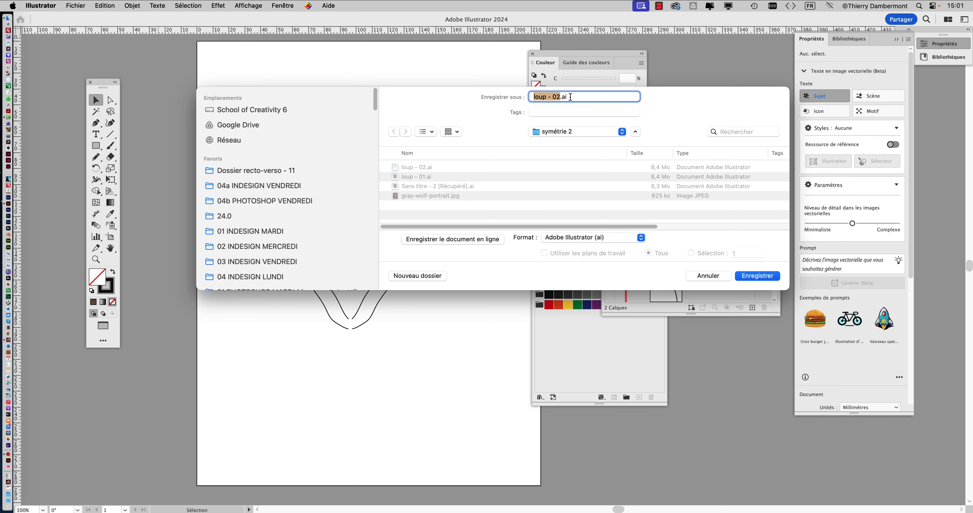
{"action": "left_click_drag", "start_coordinate": [560, 97], "coordinate": [557, 99]}
{"action": "type", "text": "3"}
{"action": "left_click", "coordinate": [757, 277]}
{"action": "left_click", "coordinate": [635, 361]}
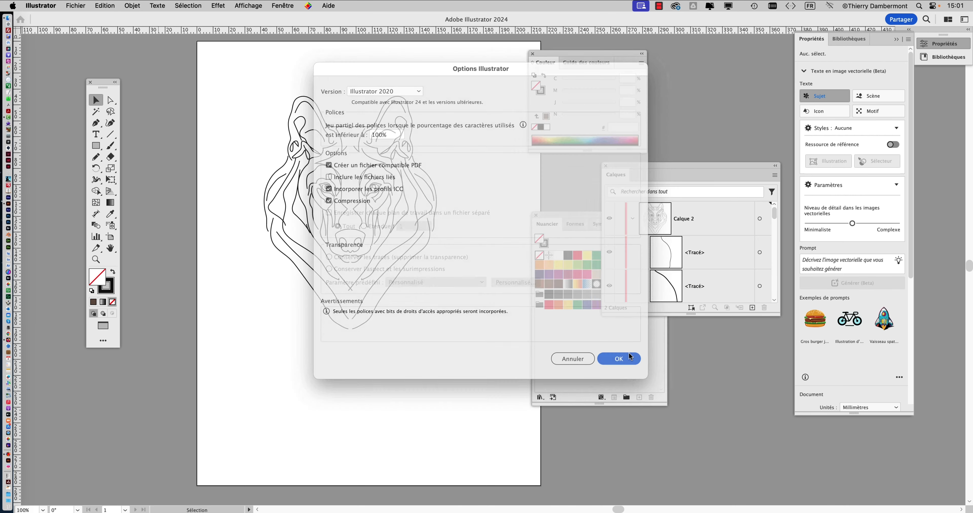
Save another version as loup - 04.ai in the same folder, in Illustrator 2020 format.
{"action": "left_click", "coordinate": [75, 5]}
{"action": "left_click", "coordinate": [113, 107]}
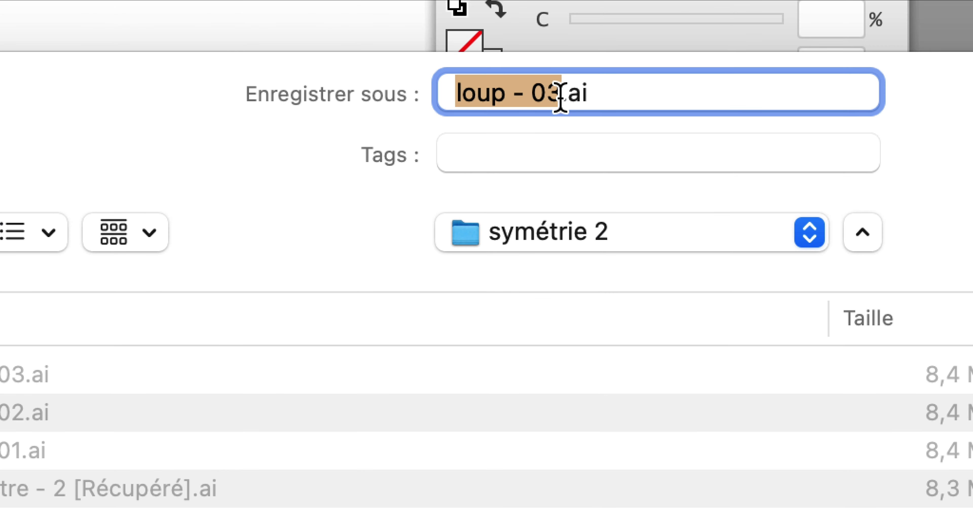
{"action": "left_click", "coordinate": [561, 97]}
{"action": "key", "text": "BackSpace"}
{"action": "type", "text": "4"}
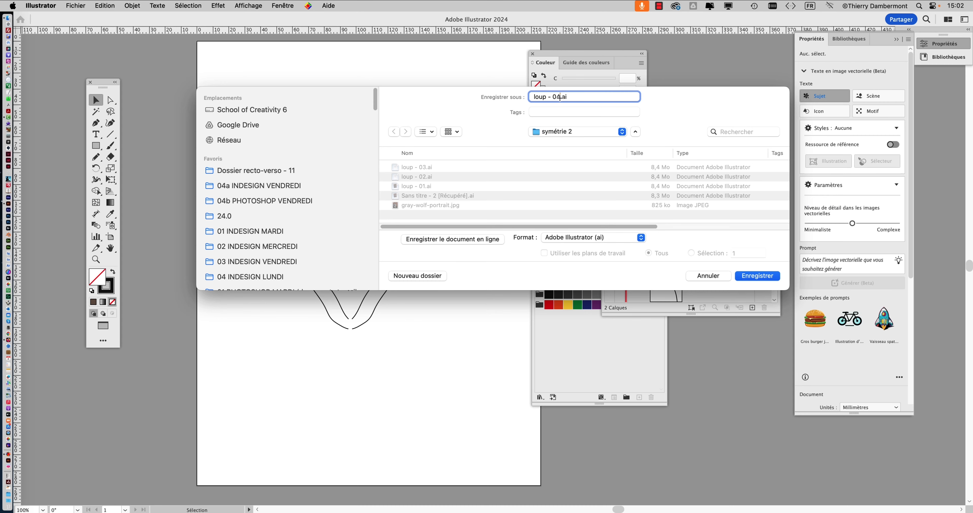
{"action": "left_click", "coordinate": [750, 274]}
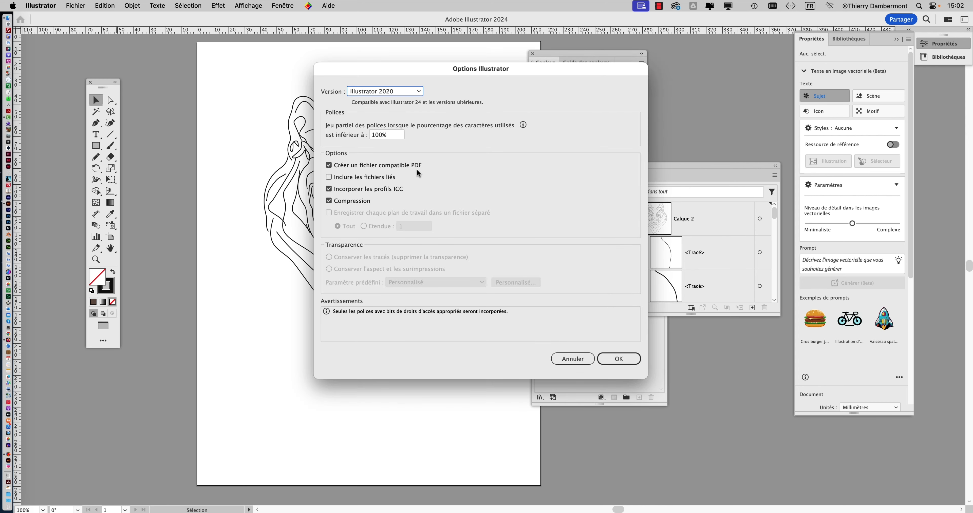
{"action": "left_click", "coordinate": [614, 356]}
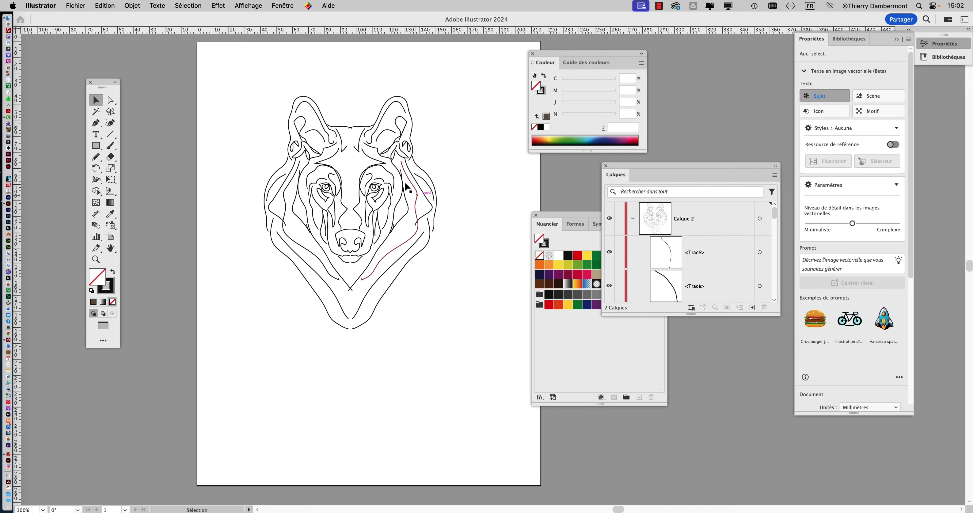
Move the Couleur panel out of the way and enlarge the Calques panel beside the wolf's head.
{"action": "scroll", "coordinate": [405, 174], "scroll_direction": "up", "scroll_amount": 1}
{"action": "scroll", "coordinate": [410, 172], "scroll_direction": "right", "scroll_amount": 2}
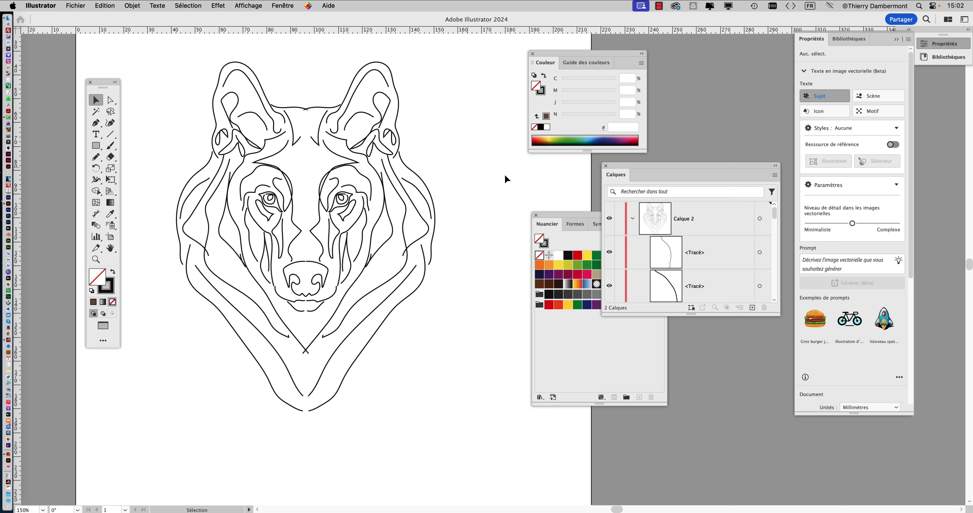
{"action": "left_click_drag", "start_coordinate": [583, 55], "coordinate": [449, 388]}
{"action": "left_click_drag", "start_coordinate": [668, 167], "coordinate": [529, 31]}
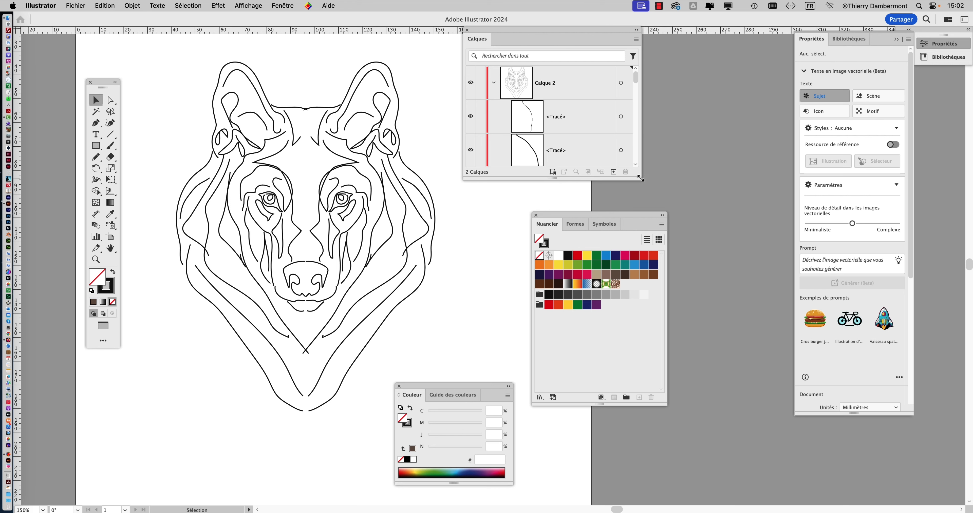
{"action": "left_click_drag", "start_coordinate": [642, 177], "coordinate": [751, 481]}
Examine the paths listed in Calque 2 to compare the locked original half with the unlocked mirrored half.
{"action": "scroll", "coordinate": [608, 294], "scroll_direction": "down", "scroll_amount": 5}
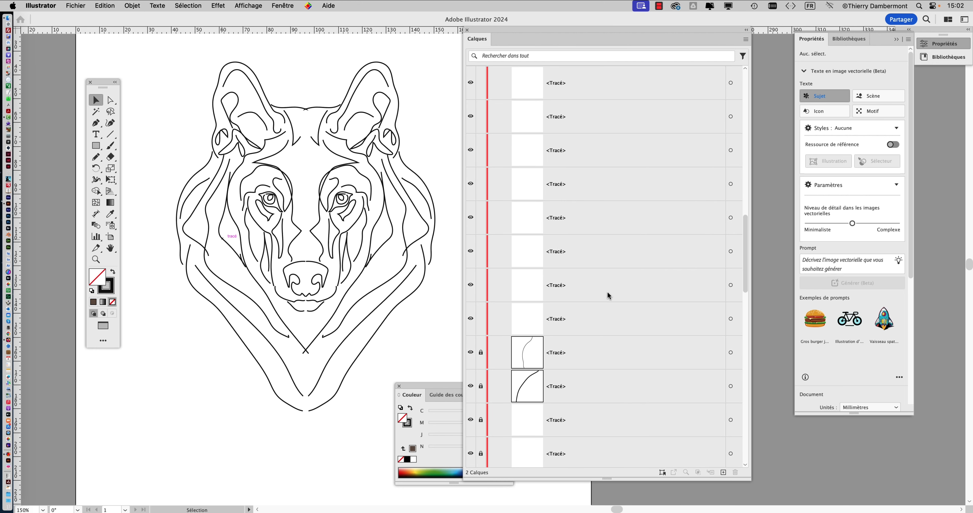
{"action": "scroll", "coordinate": [608, 295], "scroll_direction": "down", "scroll_amount": 10}
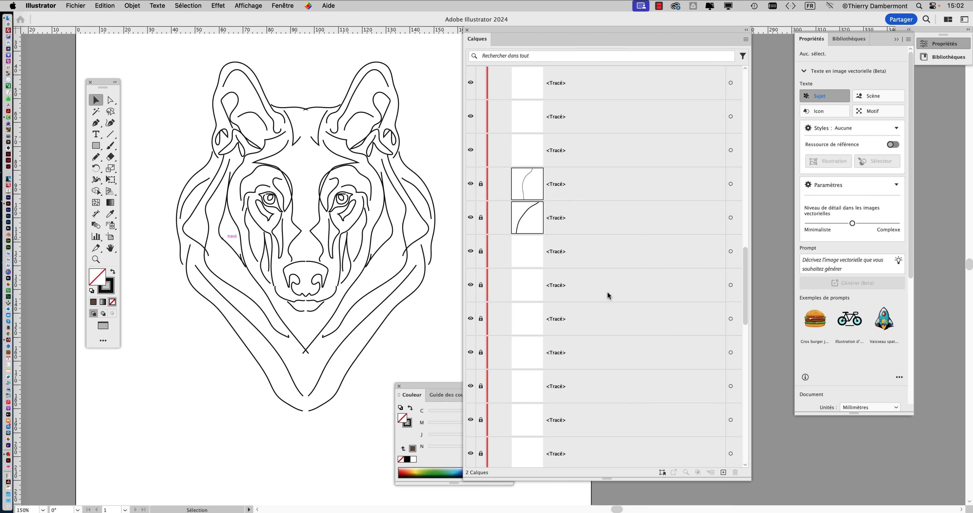
{"action": "scroll", "coordinate": [608, 296], "scroll_direction": "down", "scroll_amount": 10}
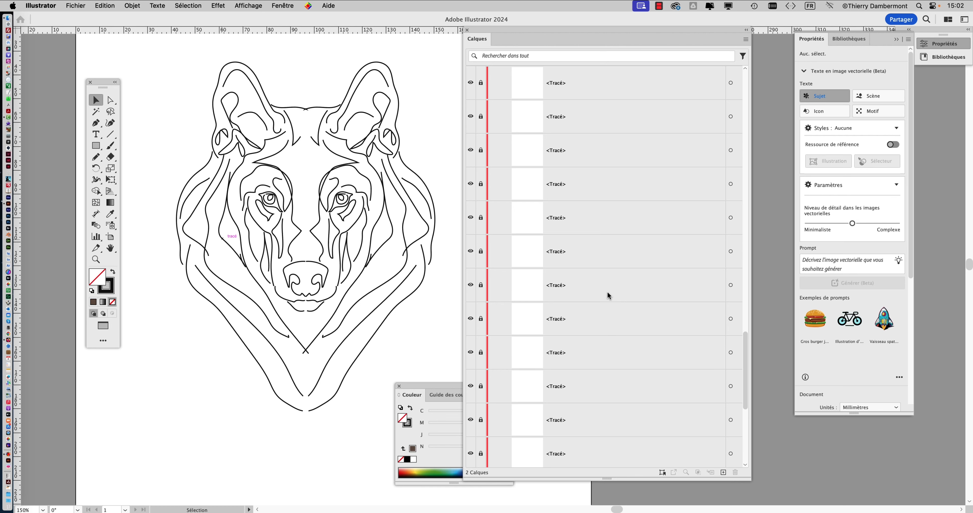
{"action": "scroll", "coordinate": [608, 295], "scroll_direction": "up", "scroll_amount": 10}
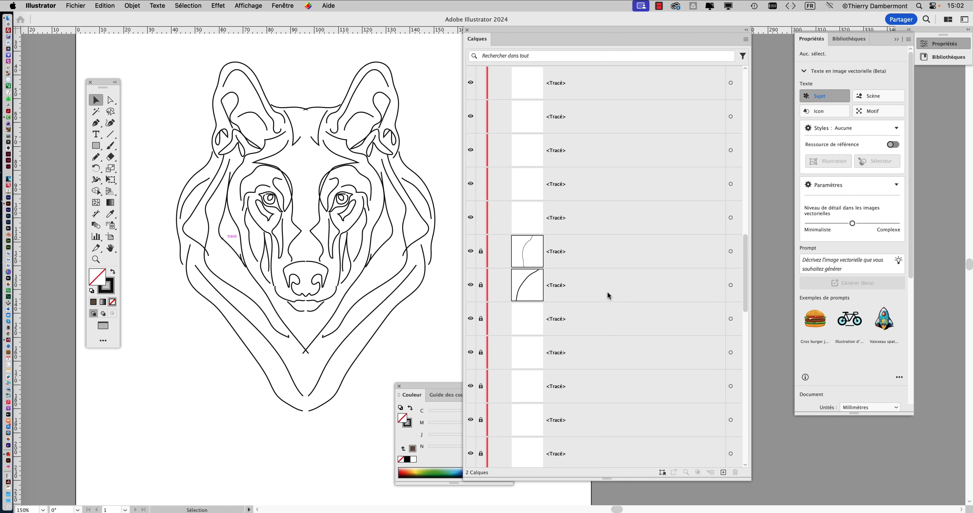
{"action": "scroll", "coordinate": [608, 295], "scroll_direction": "up", "scroll_amount": 10}
{"action": "scroll", "coordinate": [608, 295], "scroll_direction": "down", "scroll_amount": 5}
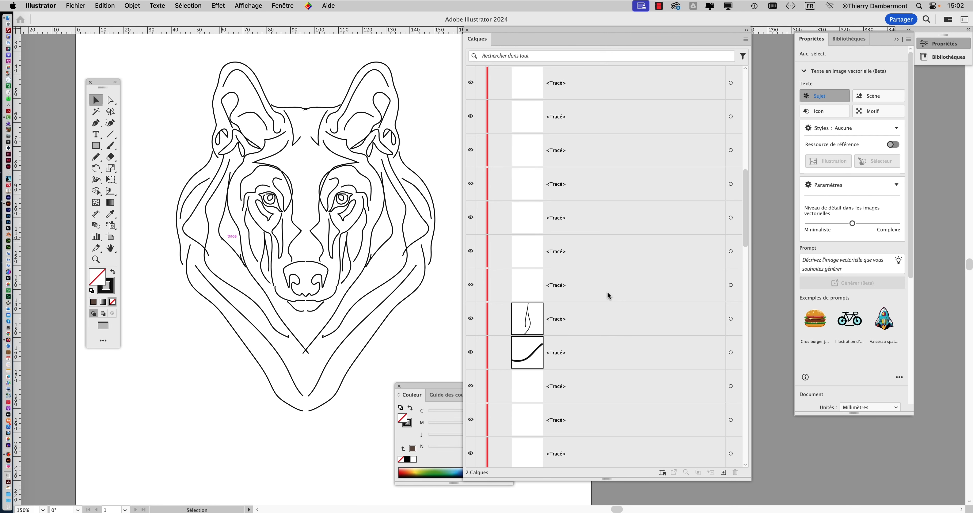
{"action": "scroll", "coordinate": [608, 295], "scroll_direction": "down", "scroll_amount": 10}
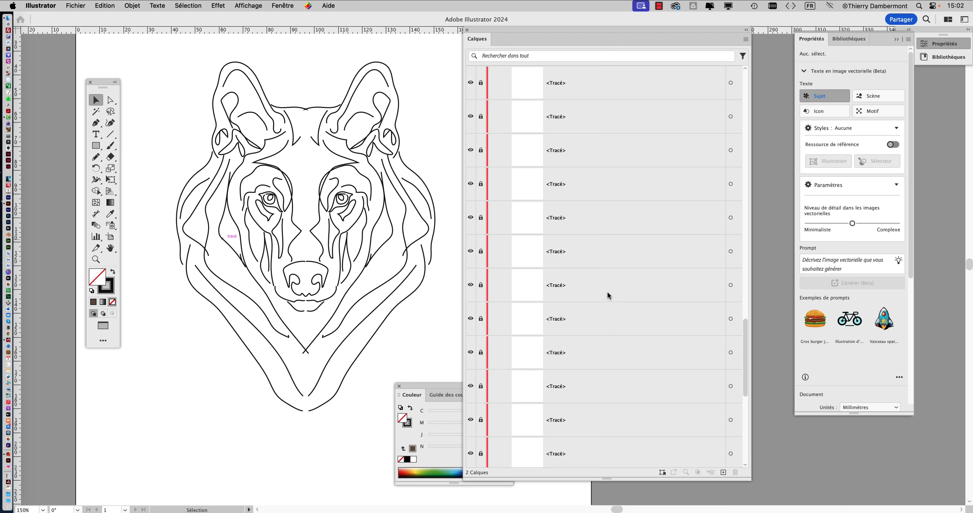
{"action": "scroll", "coordinate": [606, 294], "scroll_direction": "up", "scroll_amount": 20}
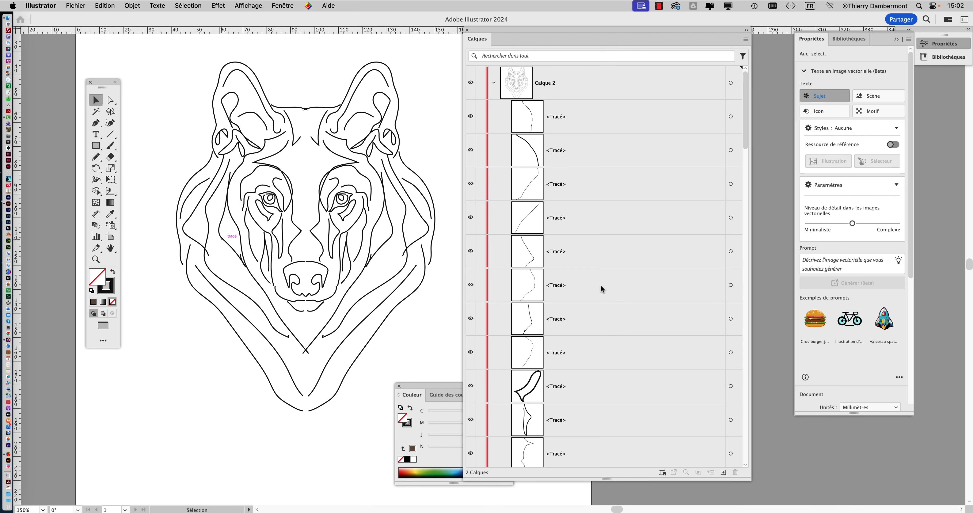
Unlock all objects, deselect them and check the locks of the paths listed in Calque 2.
{"action": "left_click", "coordinate": [133, 6]}
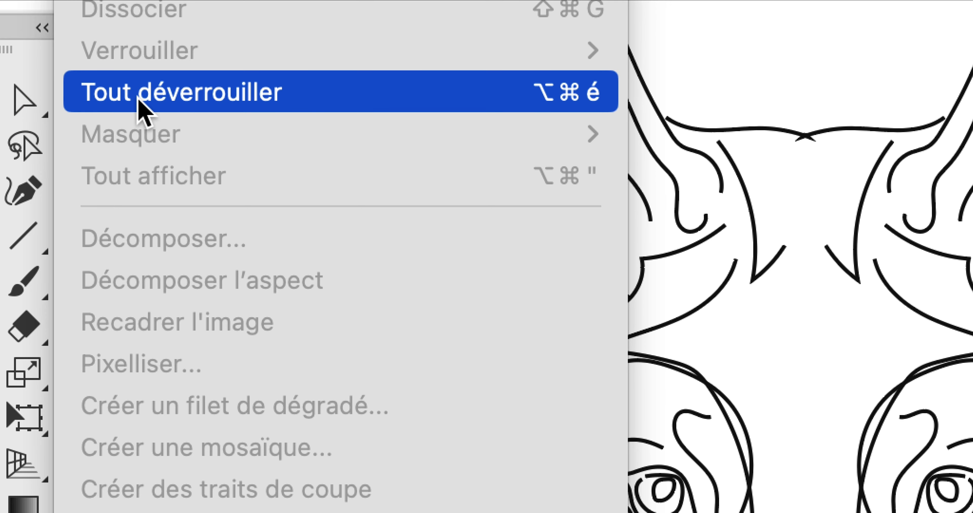
{"action": "left_click", "coordinate": [142, 108]}
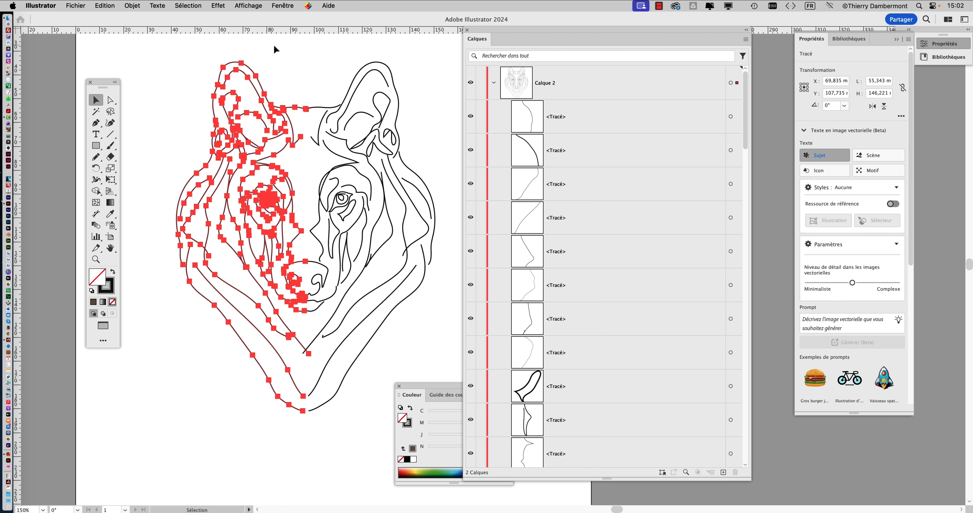
{"action": "left_click", "coordinate": [282, 46]}
{"action": "scroll", "coordinate": [615, 267], "scroll_direction": "down", "scroll_amount": 5}
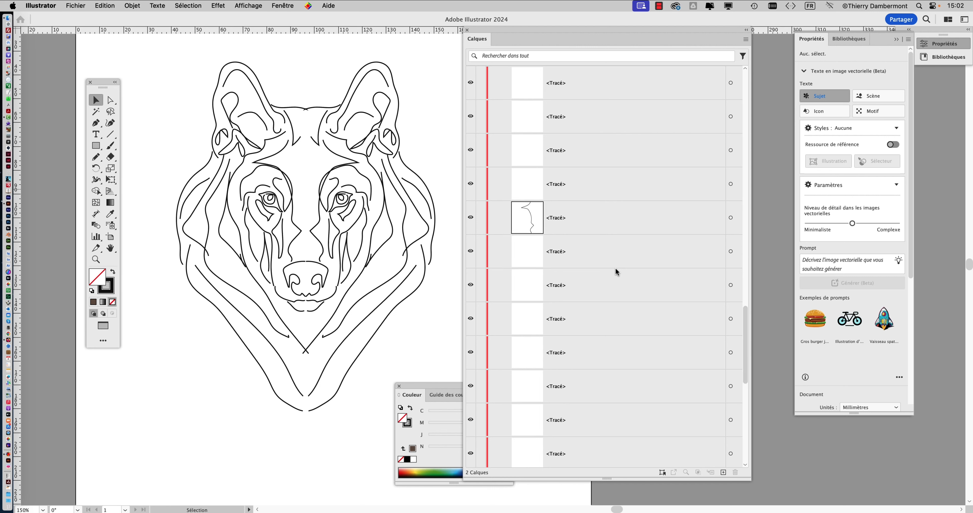
{"action": "scroll", "coordinate": [615, 266], "scroll_direction": "up", "scroll_amount": 10}
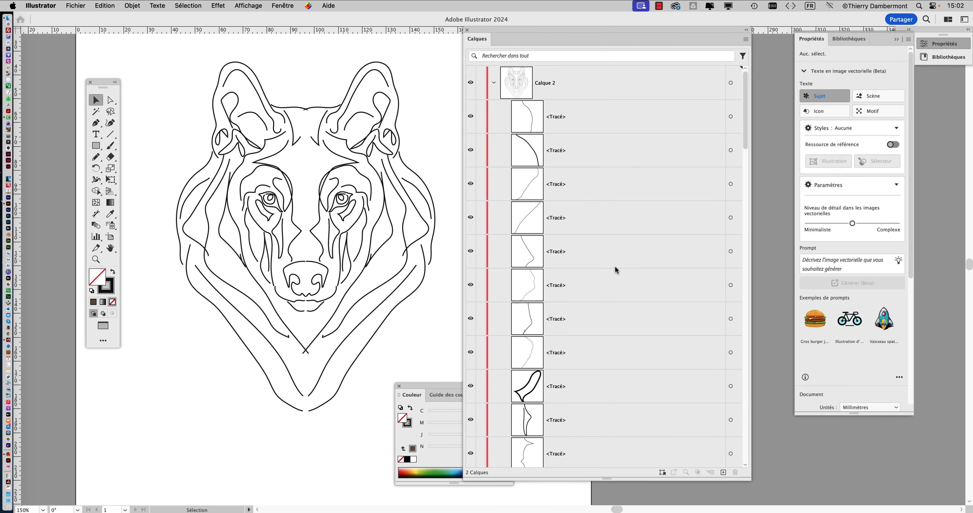
{"action": "scroll", "coordinate": [615, 267], "scroll_direction": "down", "scroll_amount": 20}
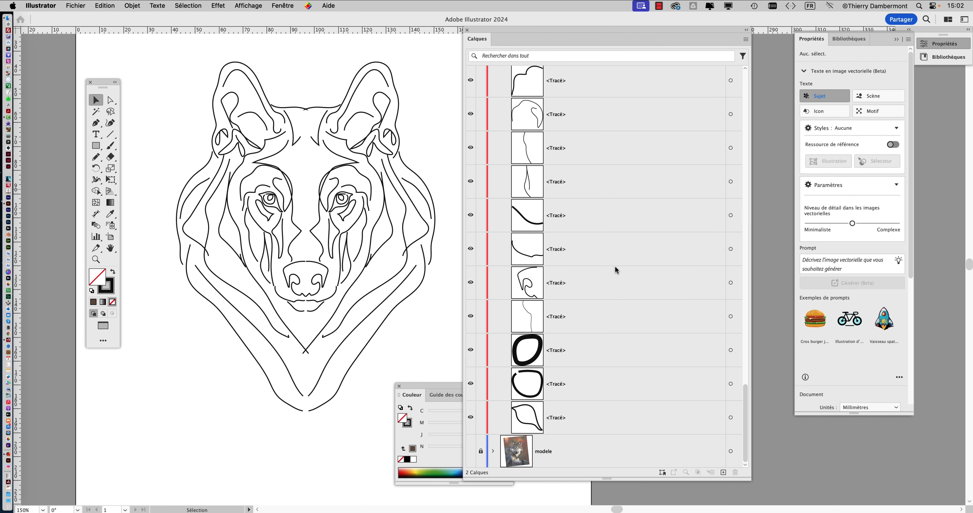
{"action": "scroll", "coordinate": [643, 298], "scroll_direction": "up", "scroll_amount": 20}
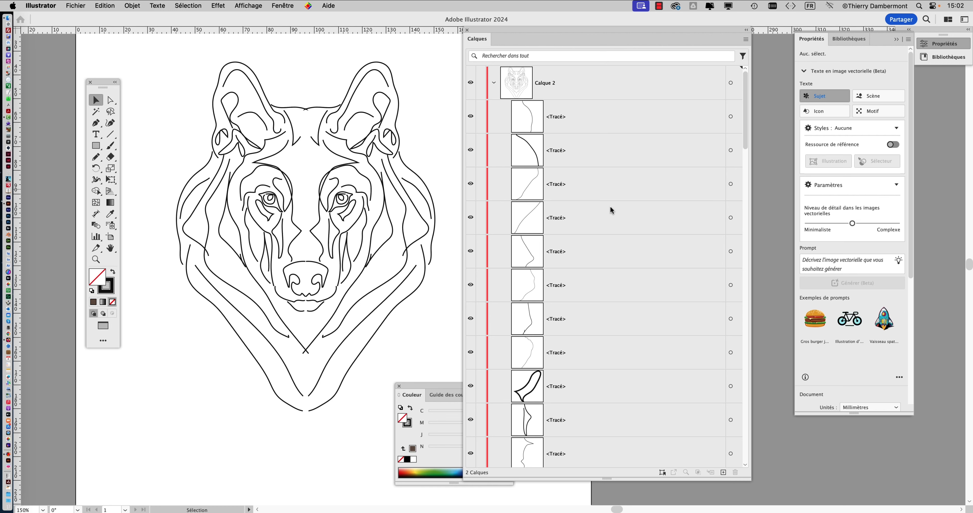
Collapse Calque 2 and shrink the repositioned Calques panel, and save the document.
{"action": "left_click", "coordinate": [493, 84]}
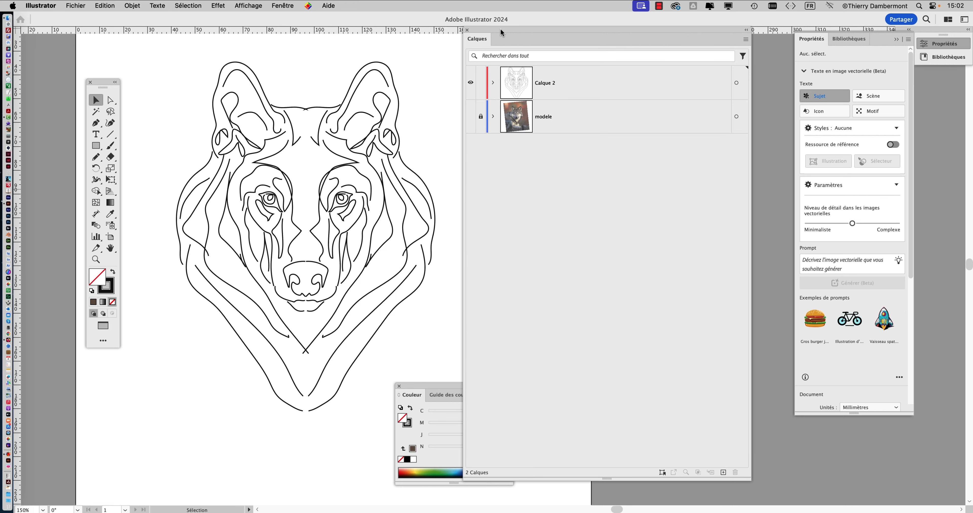
{"action": "left_click_drag", "start_coordinate": [500, 28], "coordinate": [590, 43]}
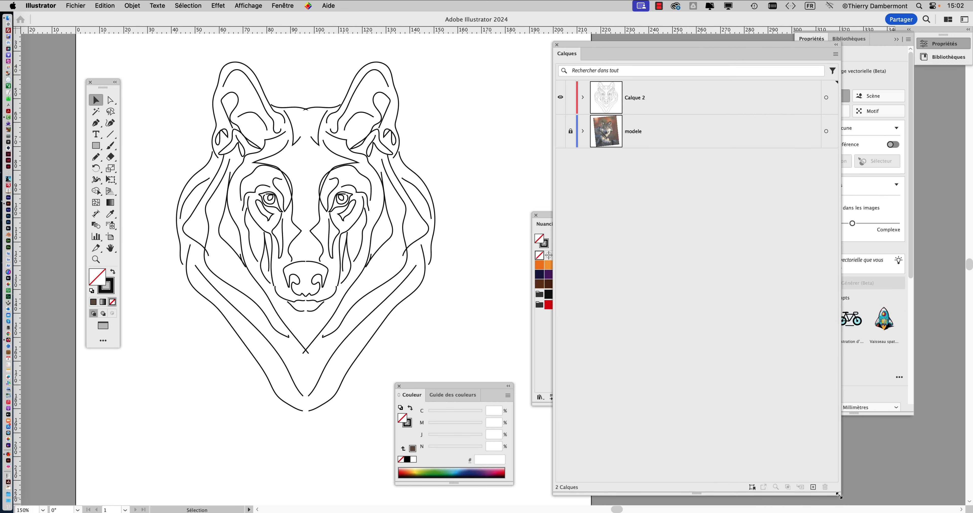
{"action": "left_click_drag", "start_coordinate": [839, 496], "coordinate": [764, 288]}
{"action": "left_click", "coordinate": [70, 4]}
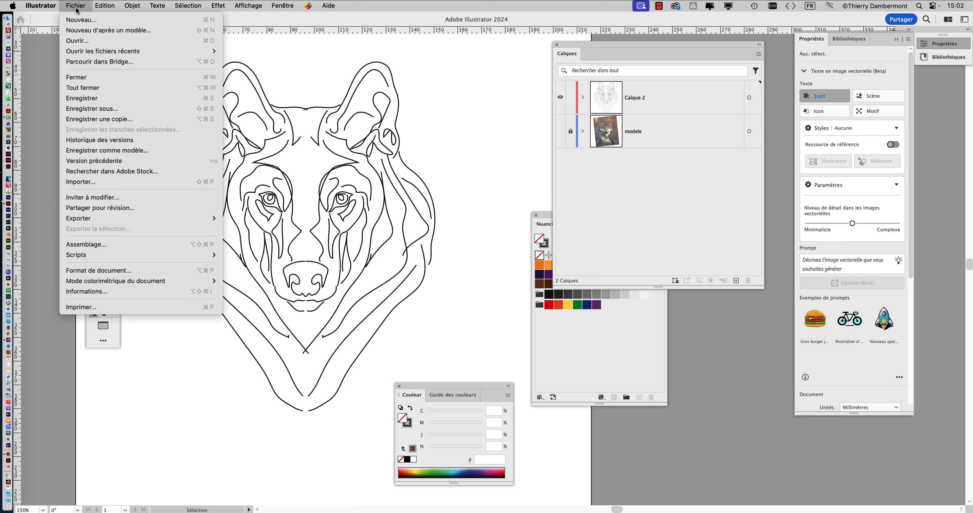
{"action": "left_click", "coordinate": [88, 98]}
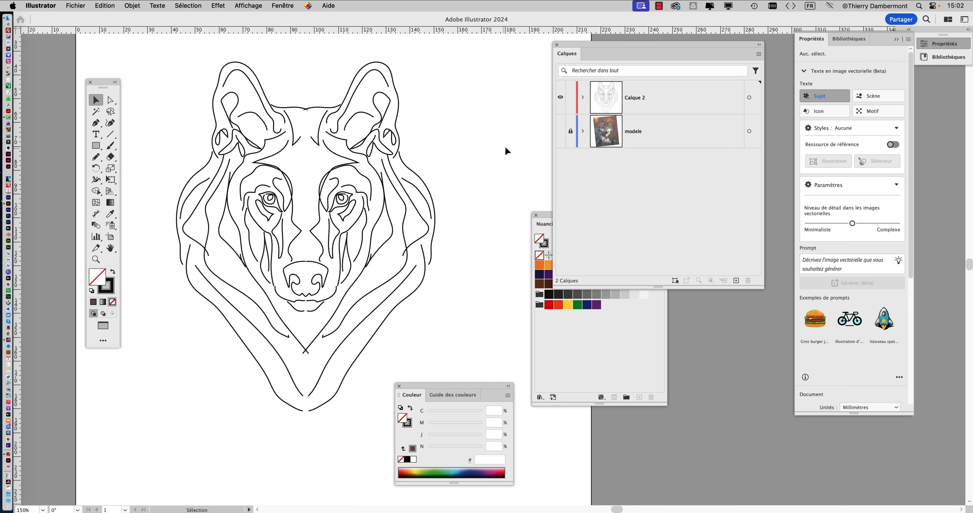